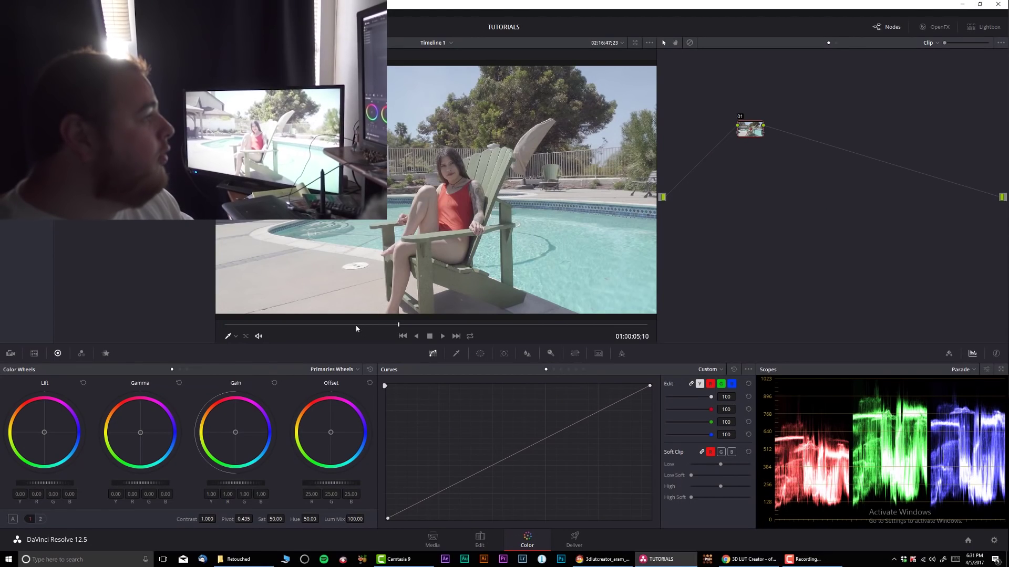
- Mute the clip's audio and park the playhead at 01:00:04;08 on the woman in the pool chair
left_click(354, 324)
left_click(417, 324)
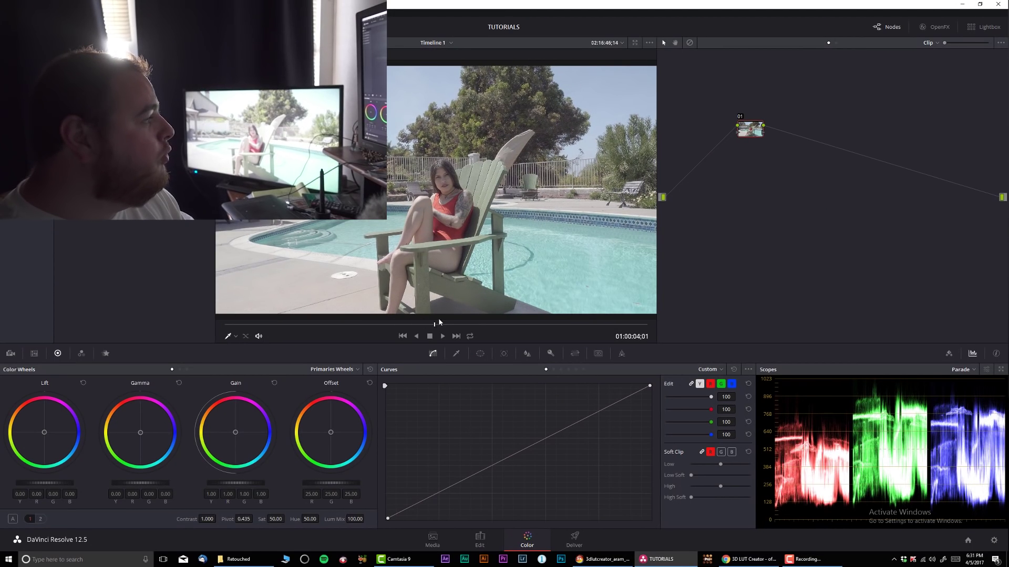
left_click(259, 336)
left_click_drag(437, 324, 364, 324)
key("j")
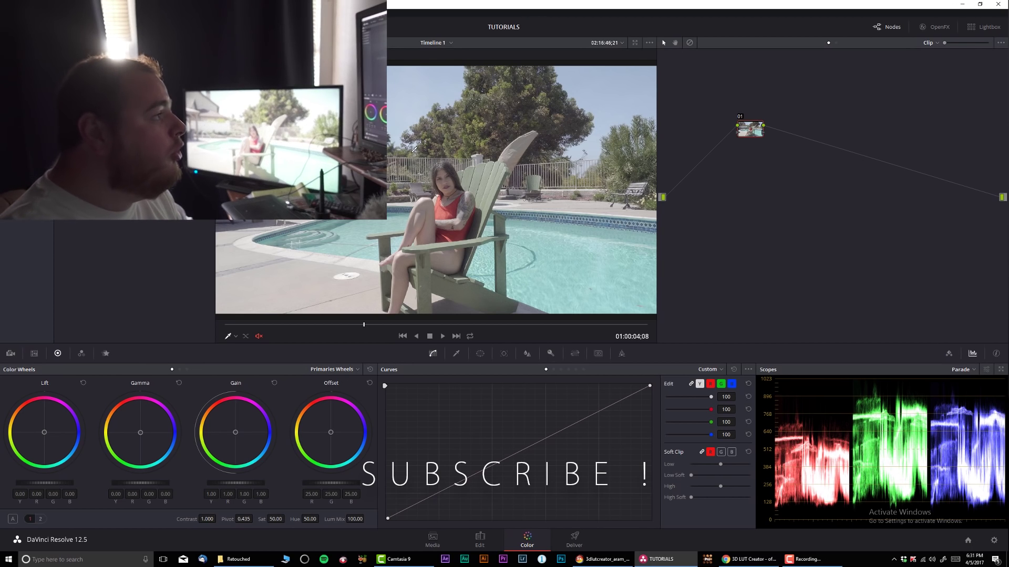
- Grab a still of the current poolside frame from the viewer's context menu
right_click(434, 145)
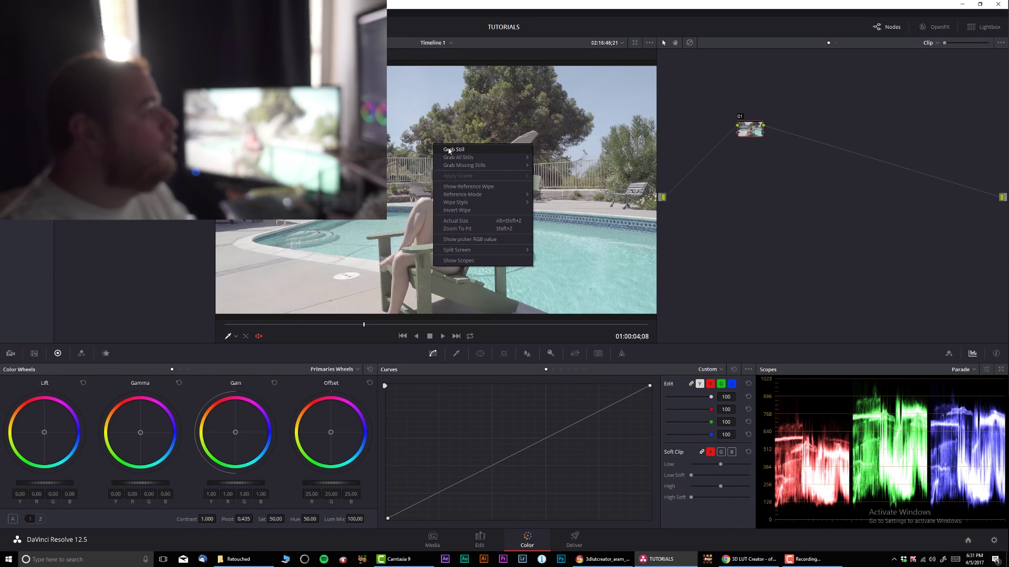
left_click(449, 150)
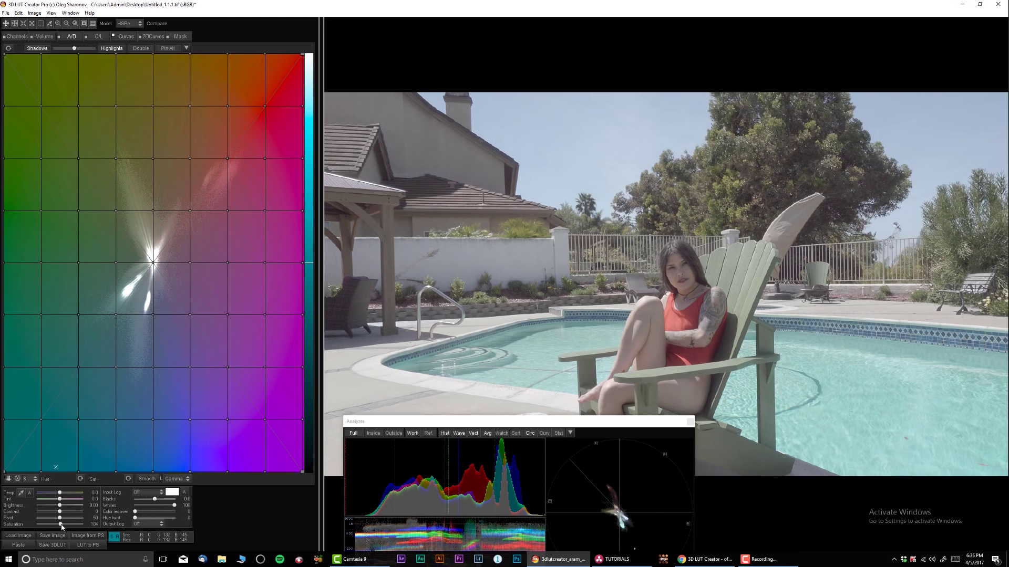
- Raise the A/B Saturation slider from 115 to about 143
left_click_drag(64, 526, 73, 526)
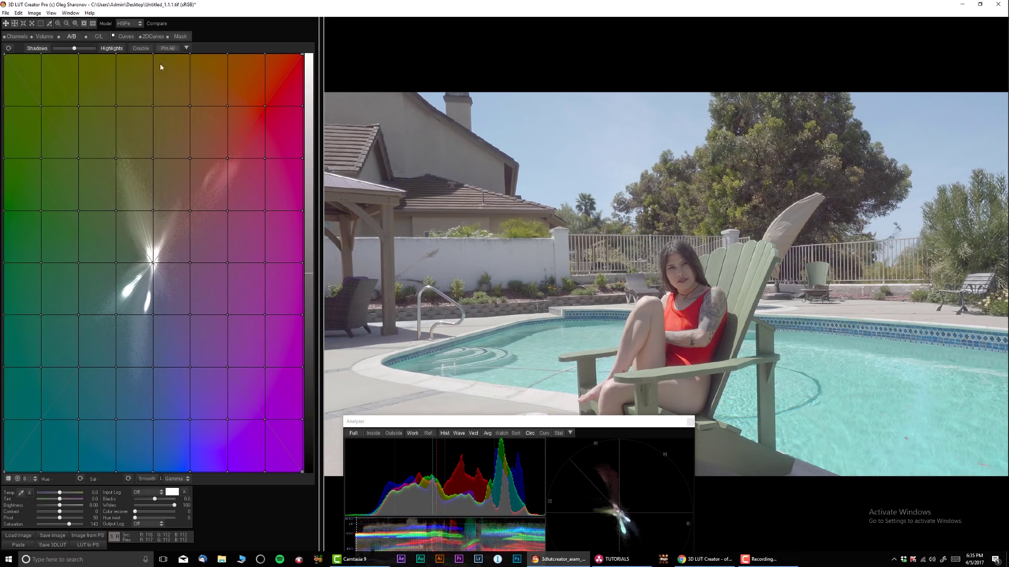
- Pull the Sat/Sat curve's top-right point down so saturation 255 maps to 220
left_click(125, 37)
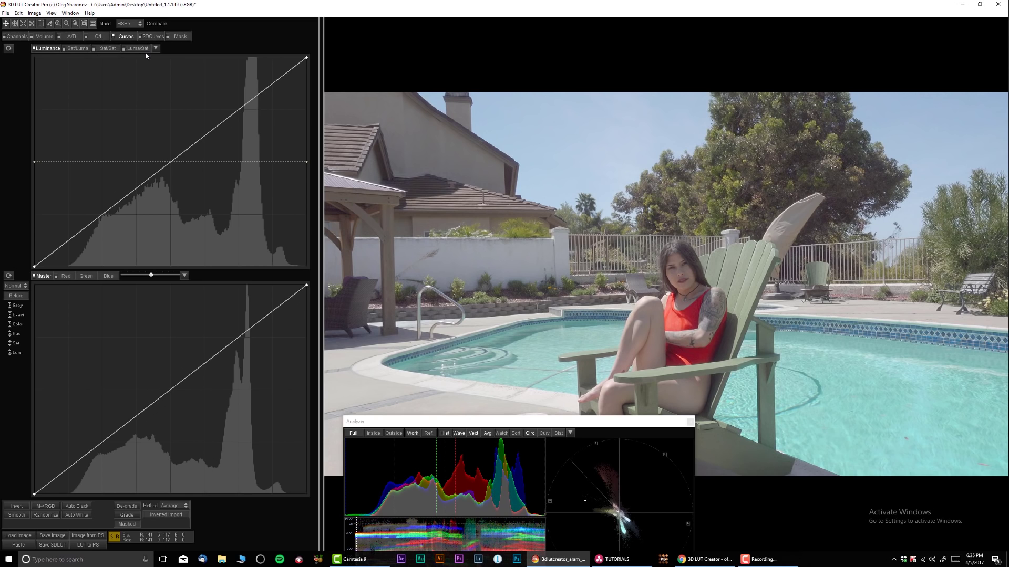
left_click(108, 50)
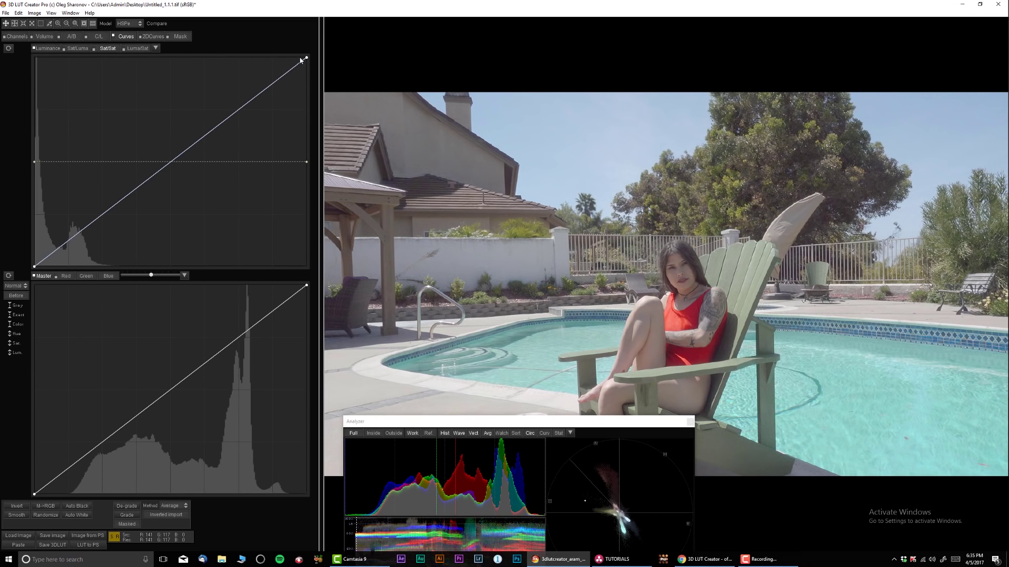
left_click_drag(302, 60, 312, 88)
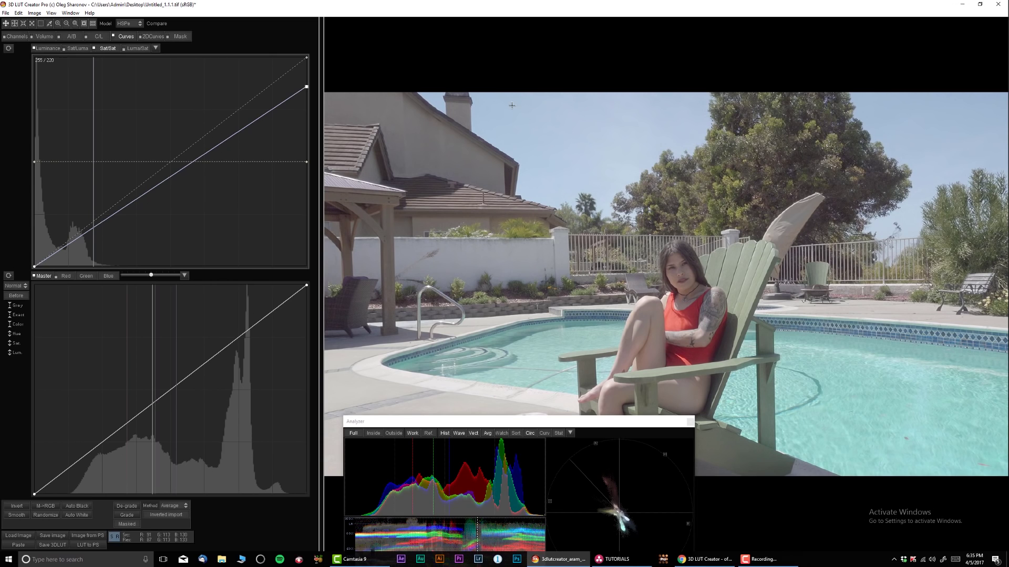
left_click(72, 37)
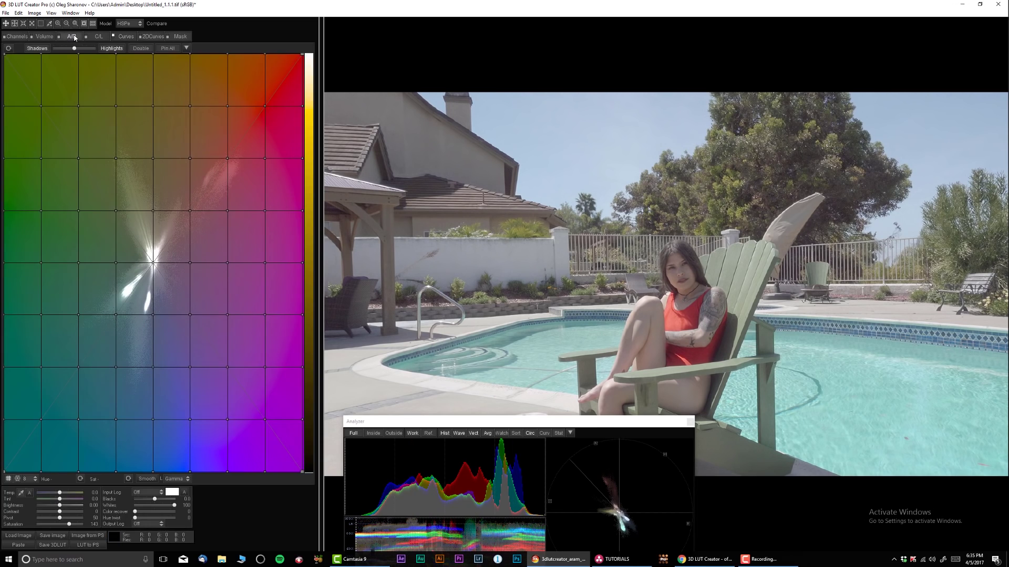
- Switch the colour grid to a circular mesh and raise Contrast to about 36
left_click(18, 479)
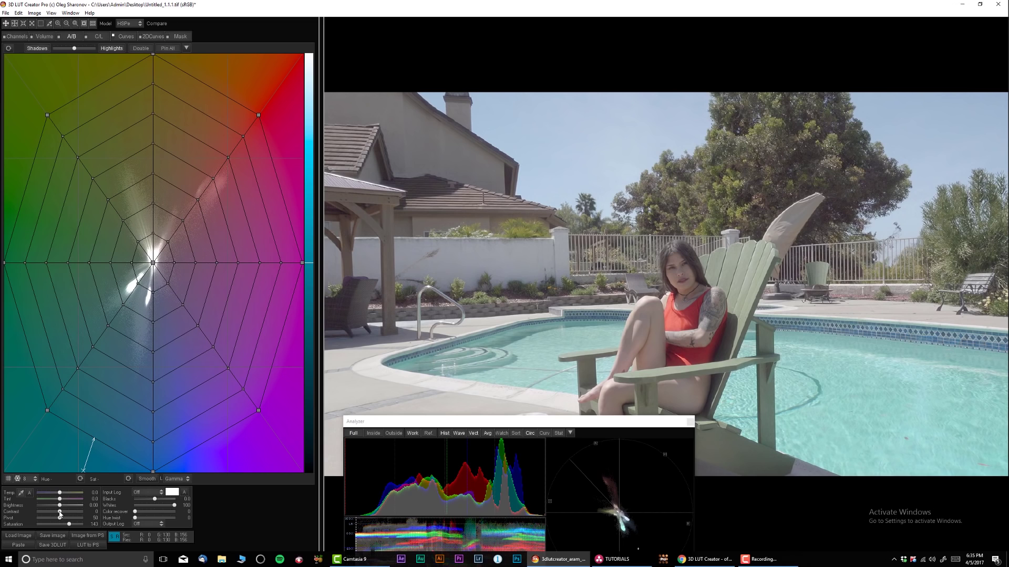
left_click_drag(63, 513, 64, 513)
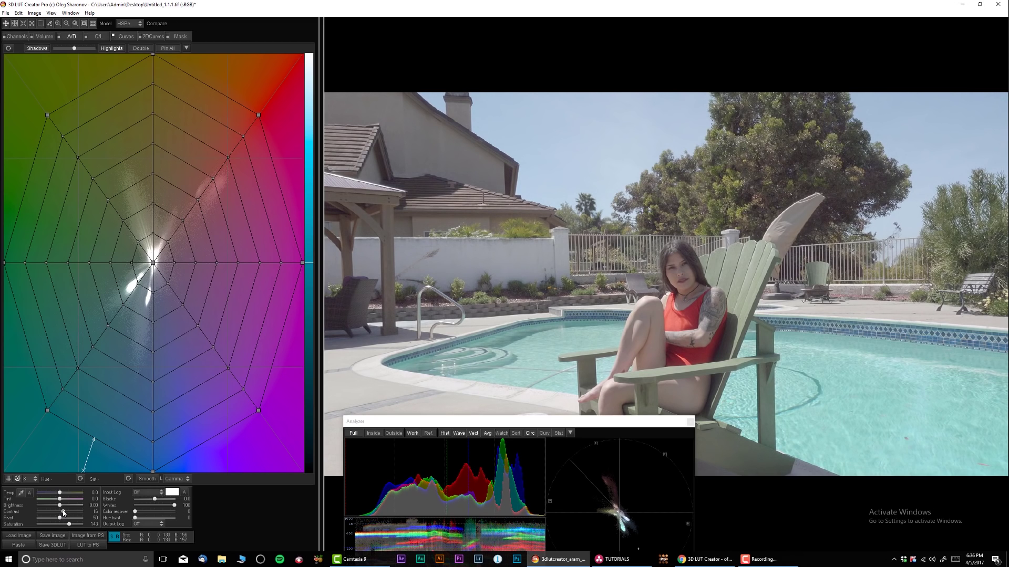
left_click_drag(65, 515, 69, 514)
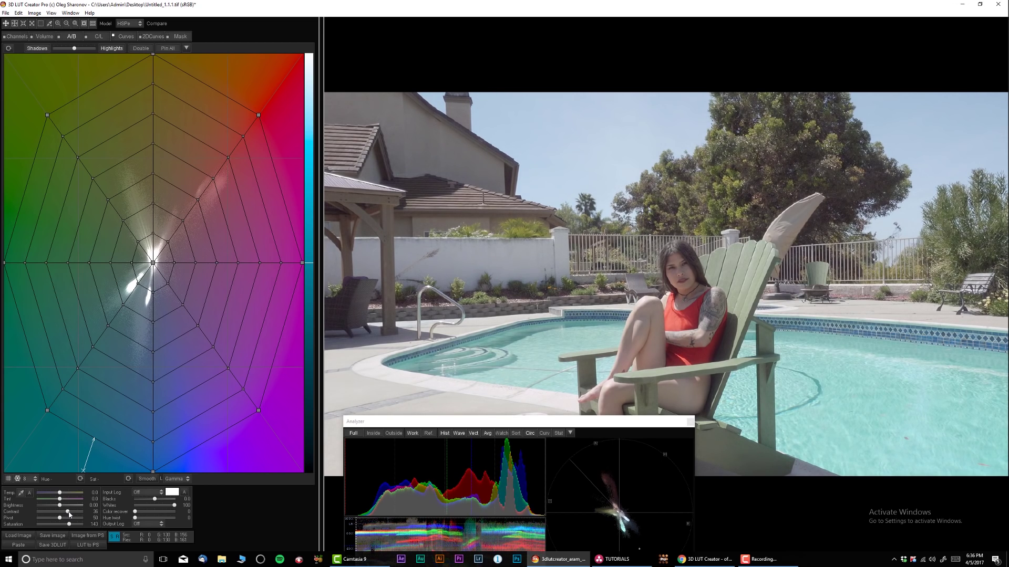
left_click(126, 36)
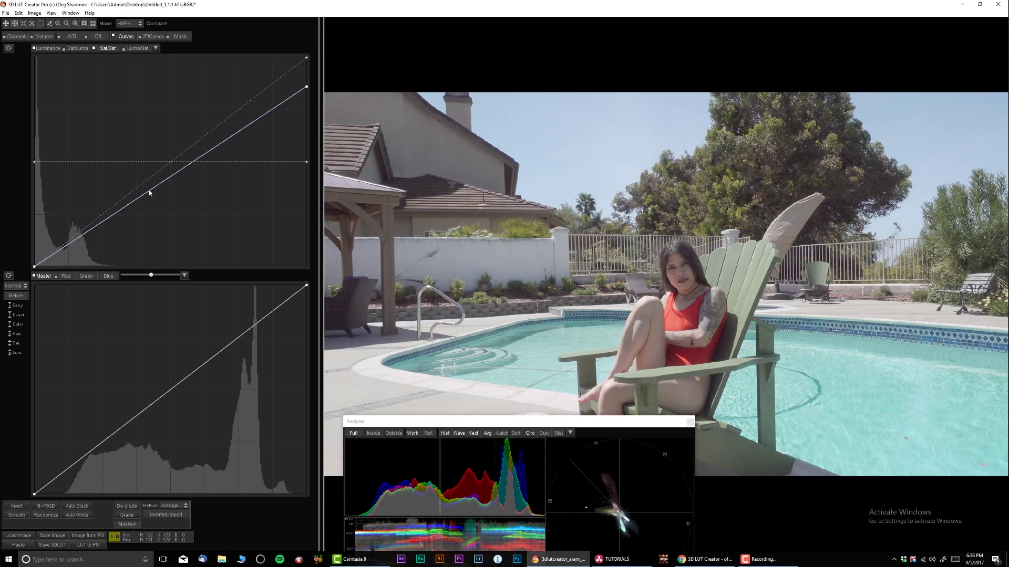
- Add a raised mid point to the Sat/Sat curve and lift its low end to 0/28
left_click(149, 192)
left_click_drag(150, 192, 141, 185)
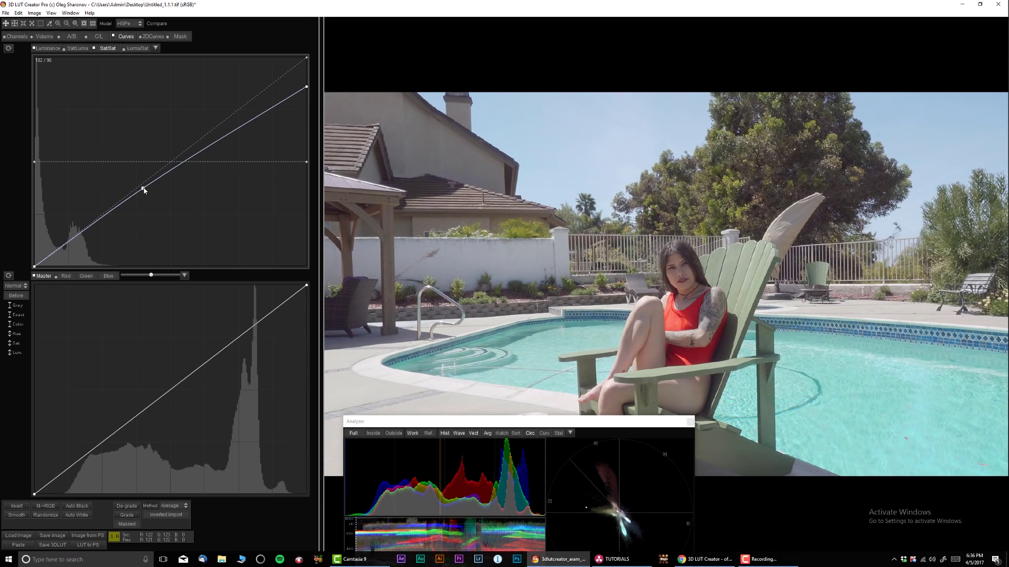
left_click_drag(144, 189, 142, 192)
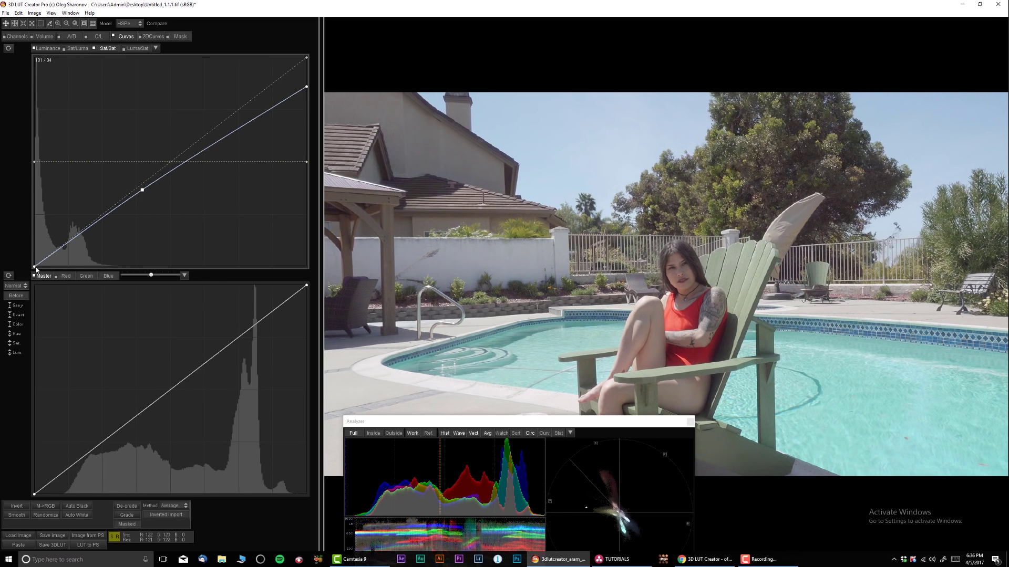
left_click_drag(34, 266, 23, 239)
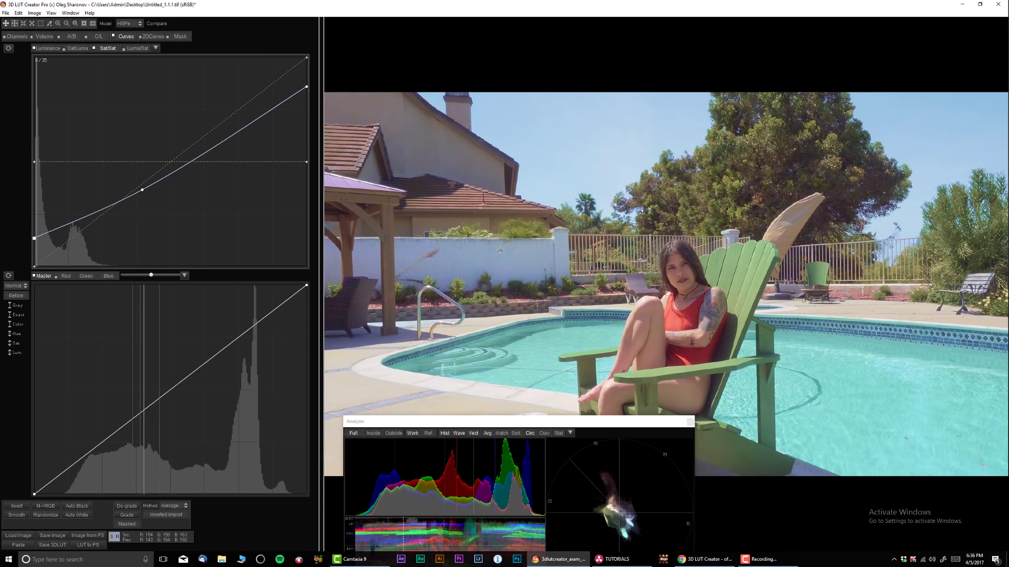
left_click_drag(34, 239, 35, 245)
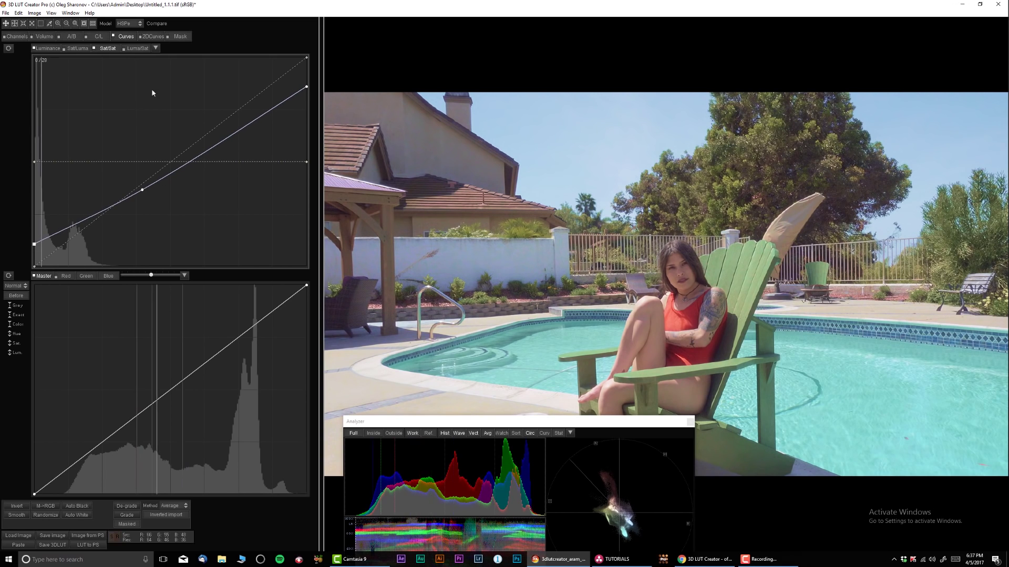
- Drag the blue-region mesh points on the A/B grid to deepen the sky's blue
left_click(44, 38)
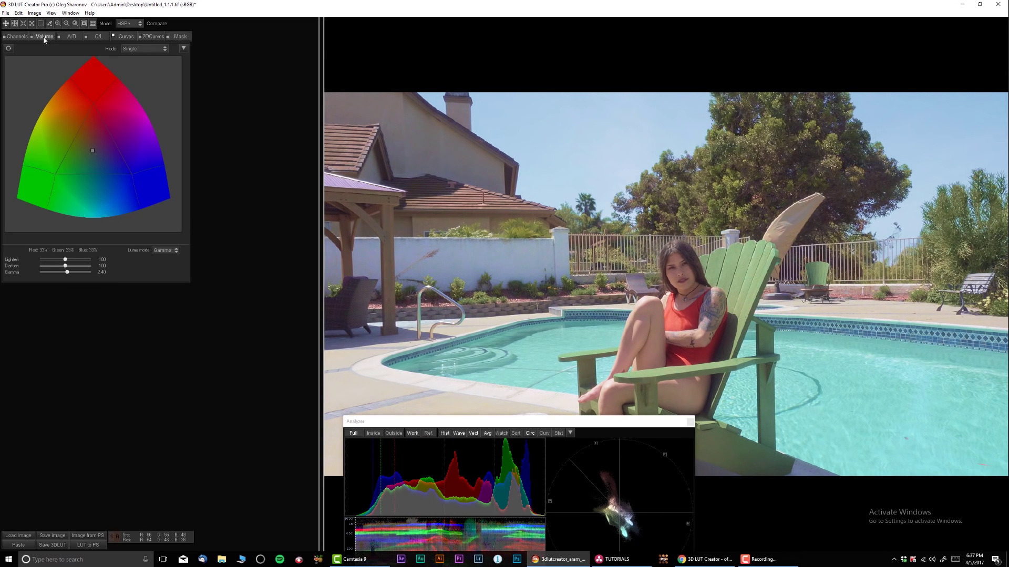
left_click(70, 37)
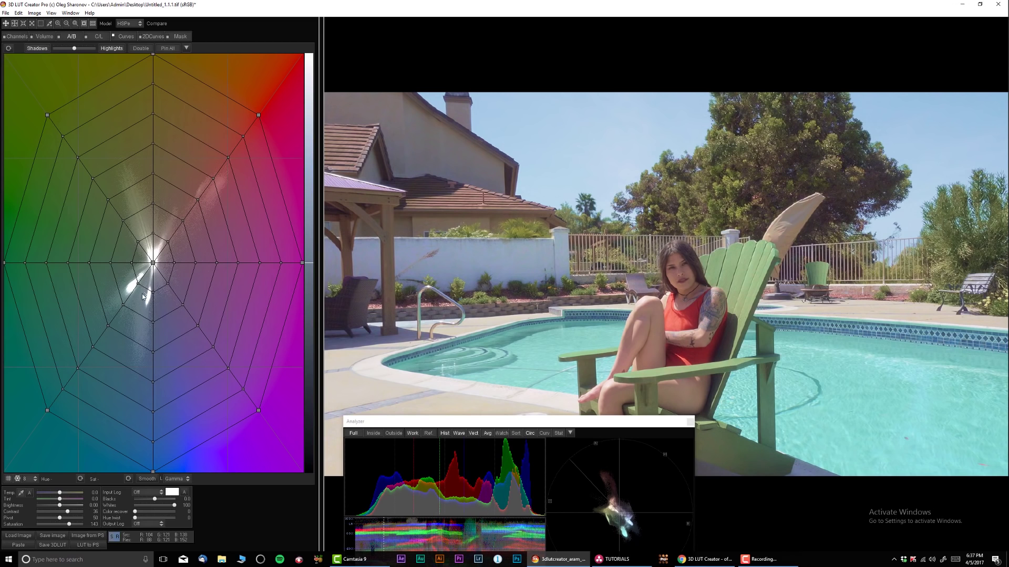
left_click_drag(153, 297, 124, 407)
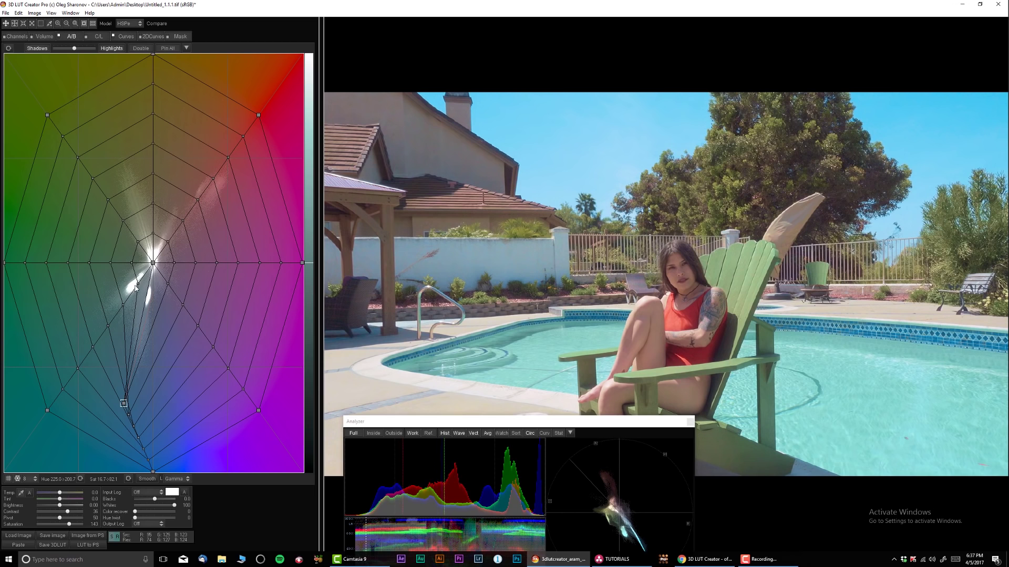
left_click_drag(138, 284, 112, 290)
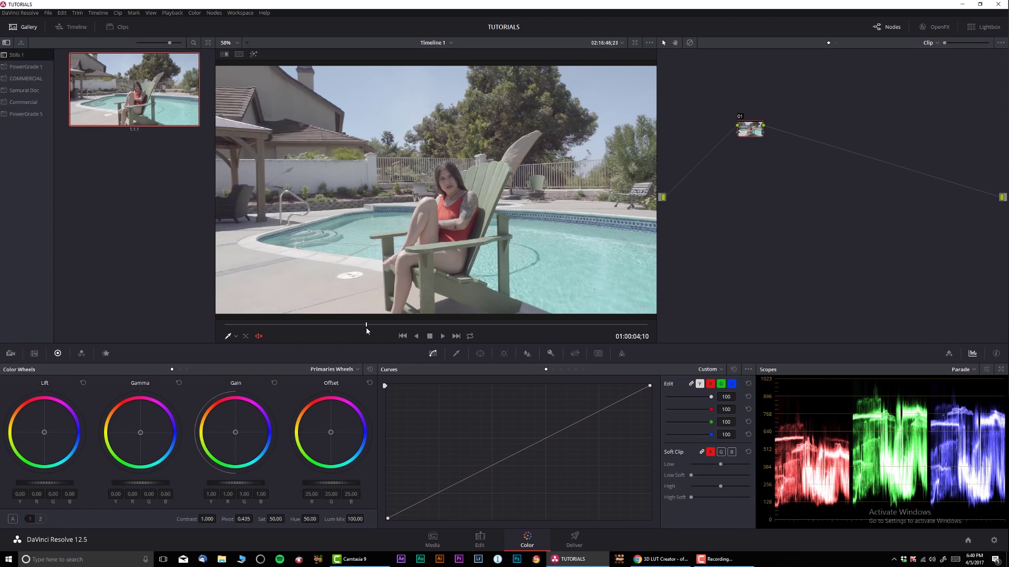
- Add serial node 02 with the NEW NEW NEW 3D LUT CREATOR LUT and move it right
key("alt+s")
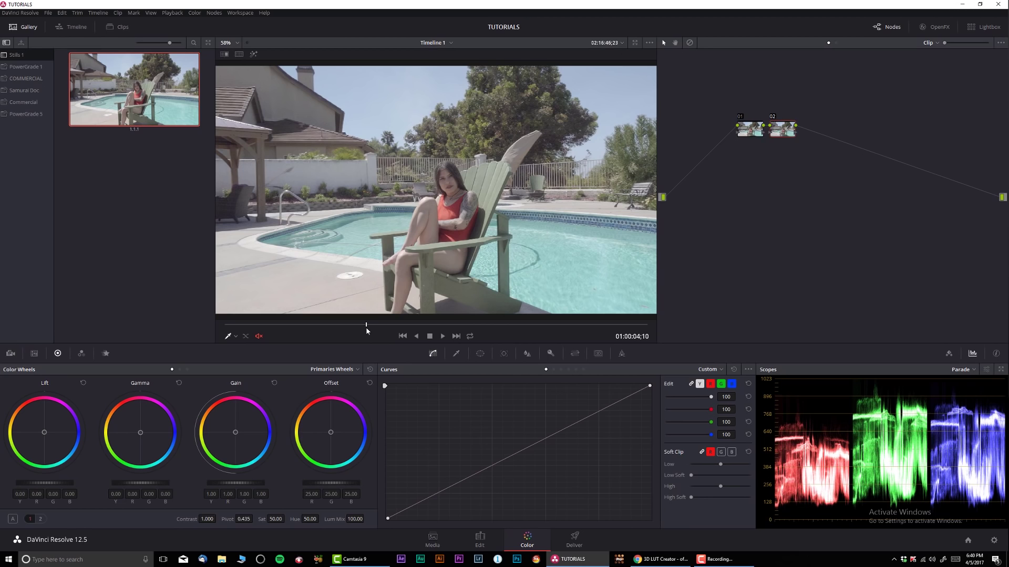
right_click(787, 126)
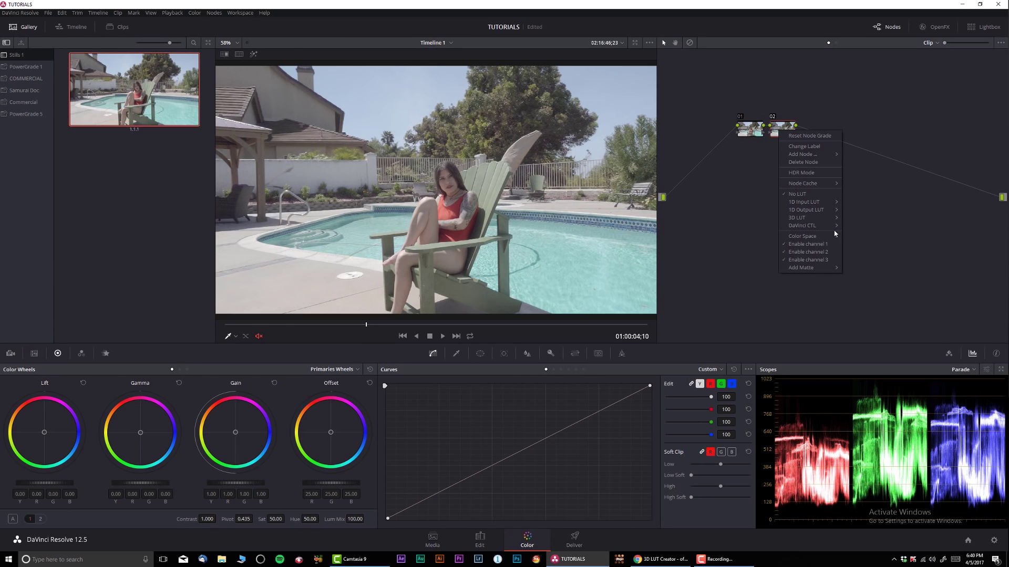
mouse_move(798, 218)
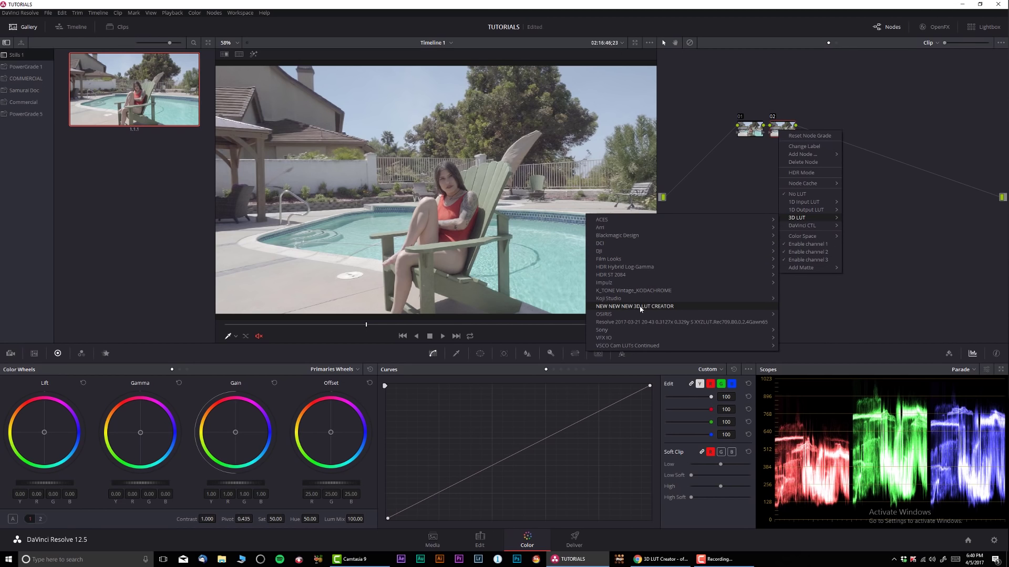
left_click(639, 306)
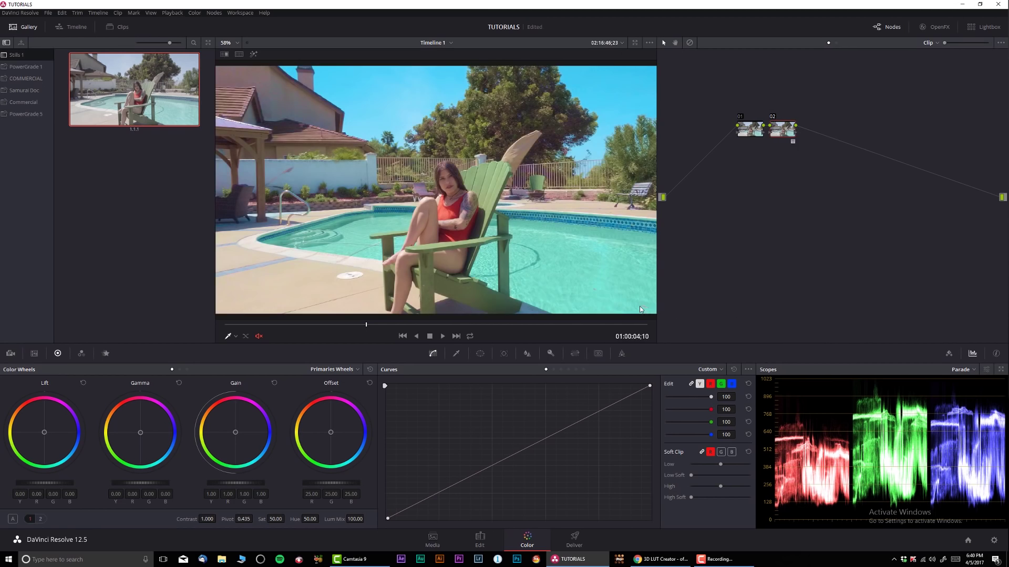
left_click_drag(787, 132, 927, 129)
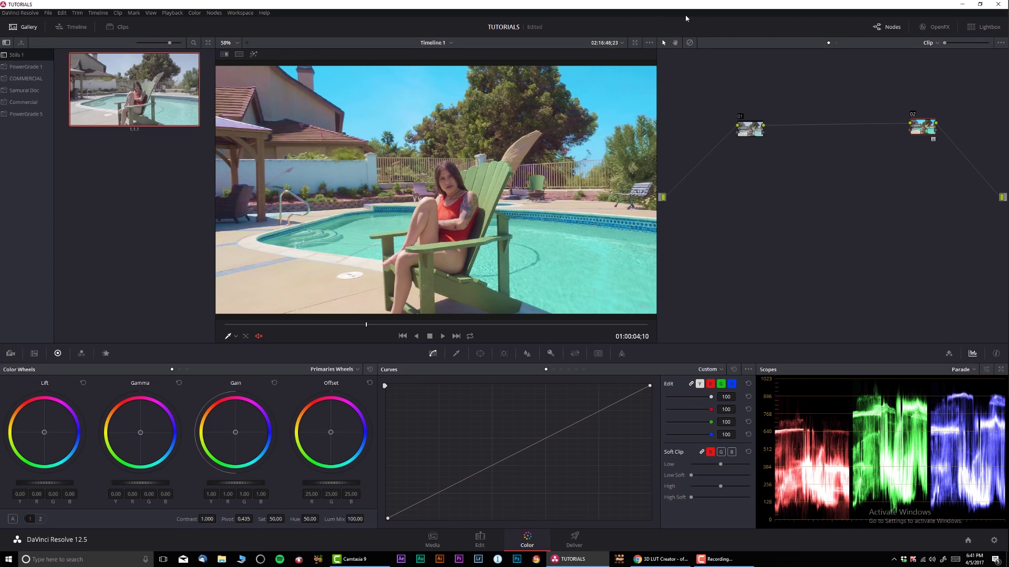
- Spread the nodes apart and label node 02 LUT
left_click_drag(748, 134, 695, 174)
left_click_drag(929, 133, 945, 168)
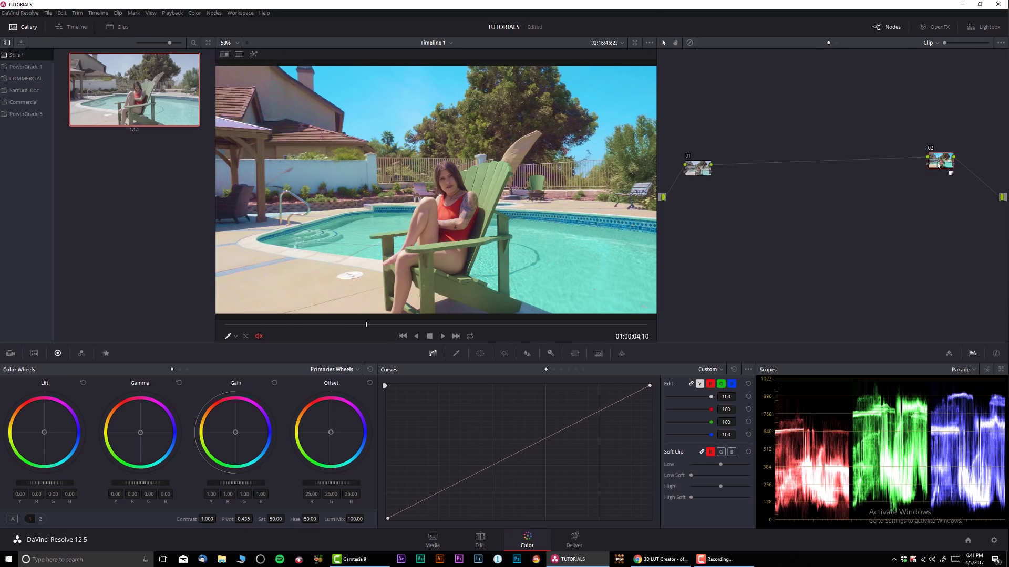
right_click(940, 163)
left_click(961, 179)
- Add serial node 03 after node 01 with a parallel node beside it
left_click(696, 168)
key("alt+s")
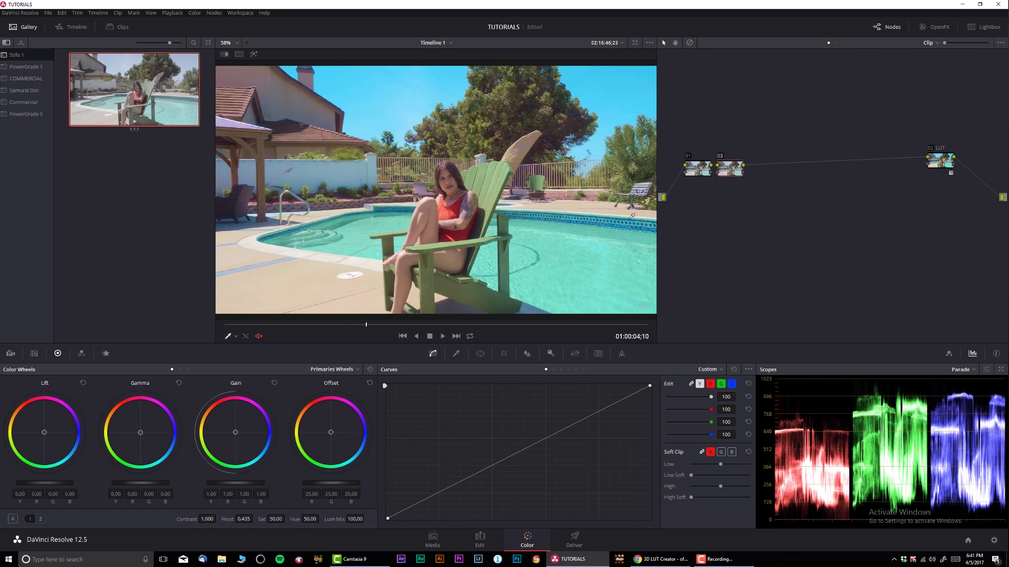
key("alt+p")
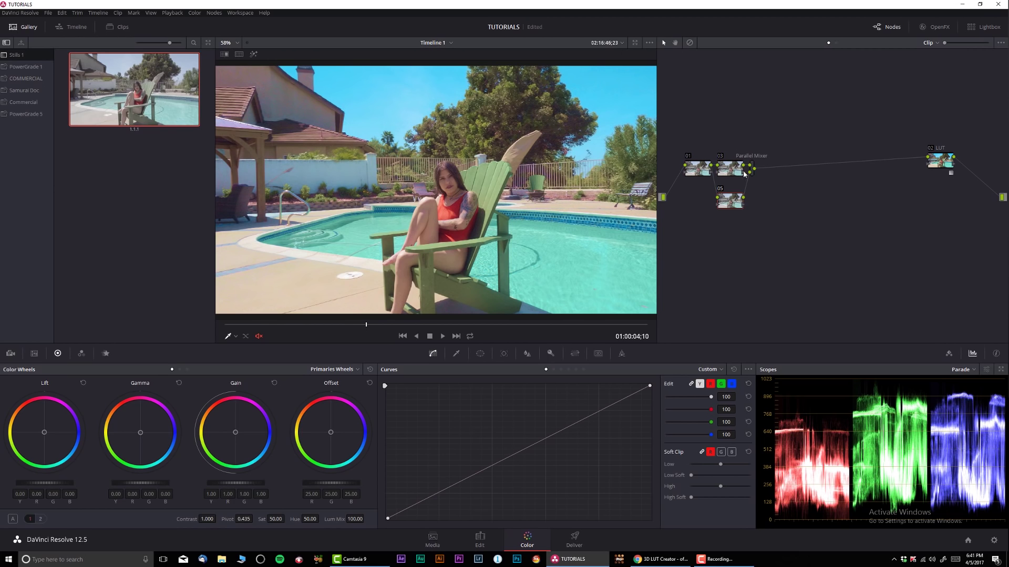
left_click_drag(743, 172, 736, 153)
right_click(730, 149)
left_click(764, 163)
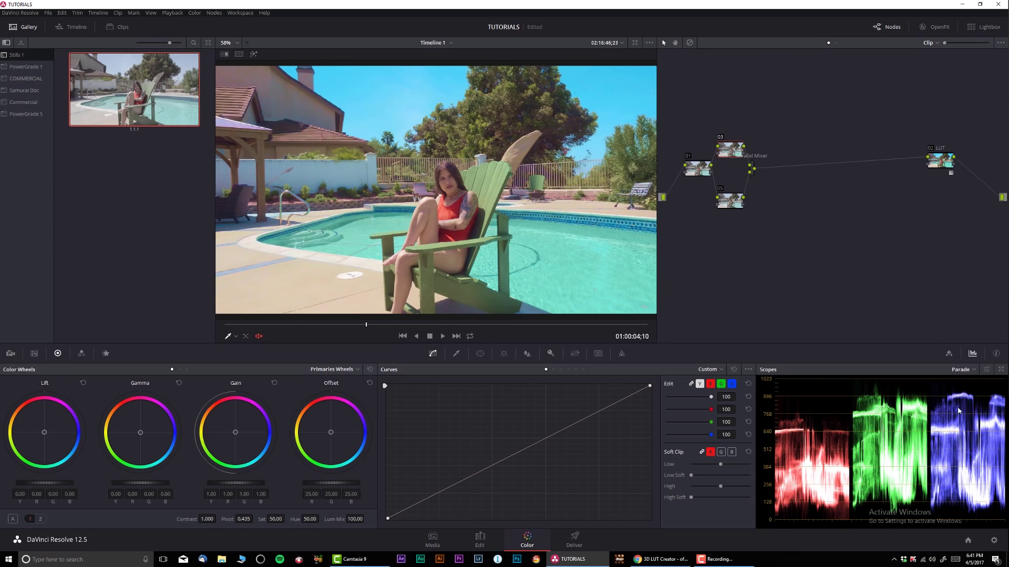
- Show the vectorscope and lower node 03's Color Boost to -11.00, comparing on and off
left_click(962, 371)
left_click(977, 400)
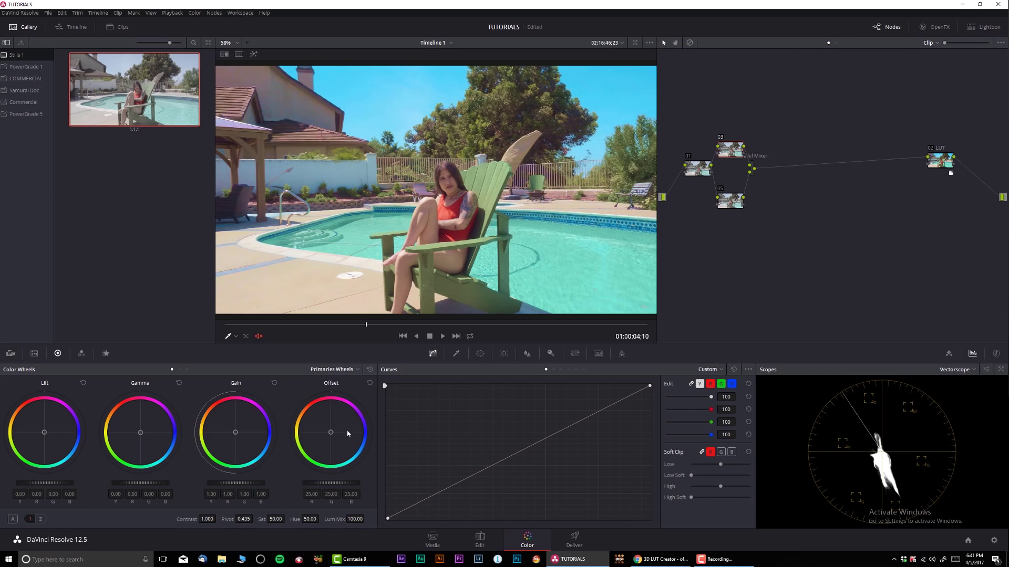
left_click(40, 520)
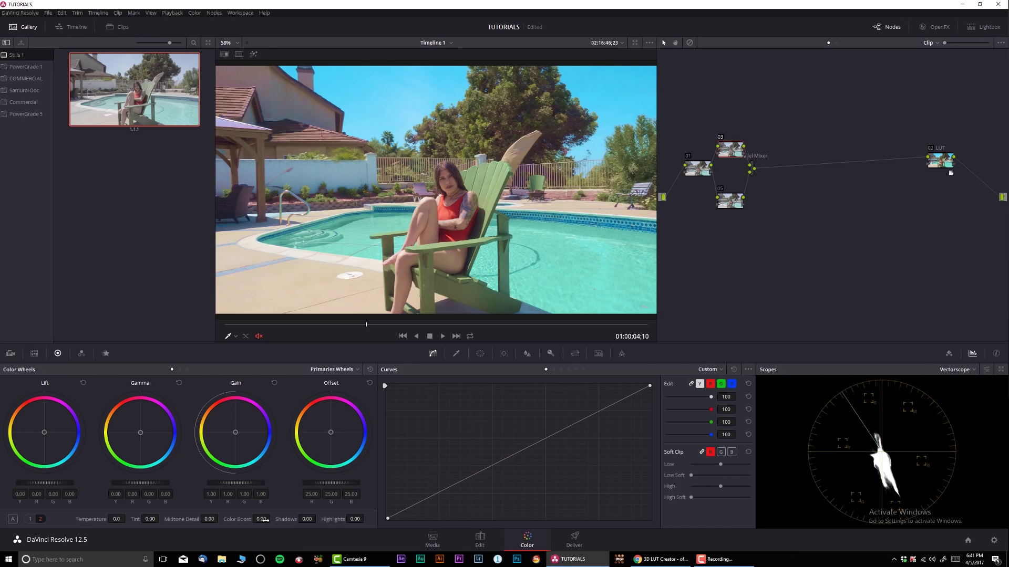
left_click_drag(261, 519, 272, 519)
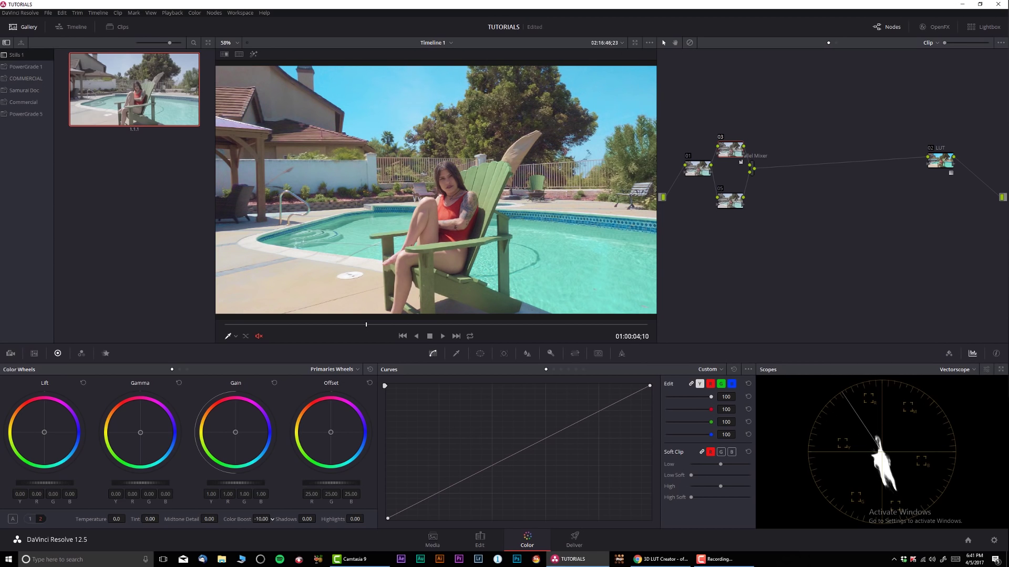
left_click(720, 138)
left_click(720, 137)
- Label node 03 Sat, select parallel node 05, and set the scope to Waveform
right_click(734, 153)
left_click(788, 181)
left_click(733, 205)
left_click(965, 370)
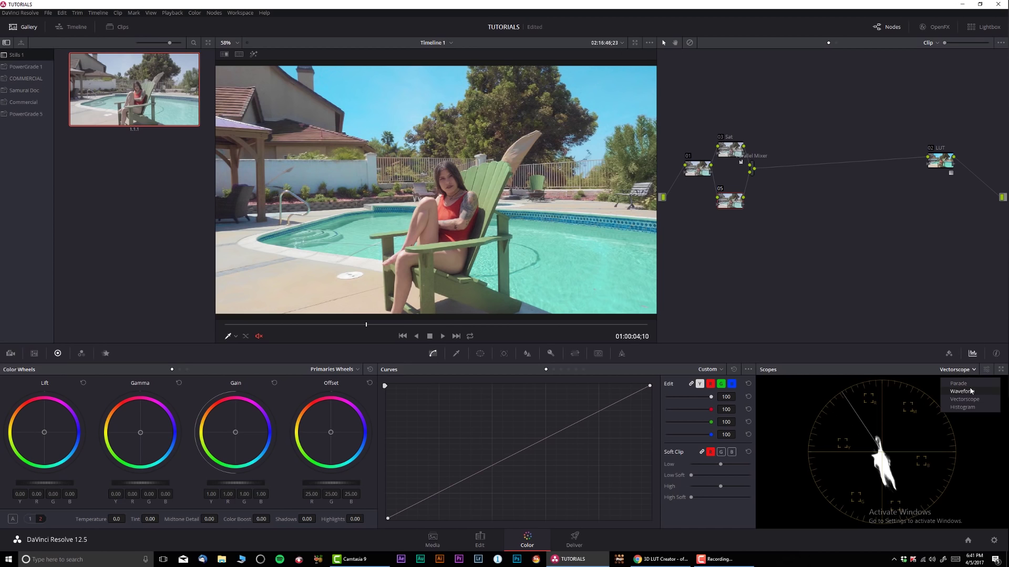
left_click(970, 391)
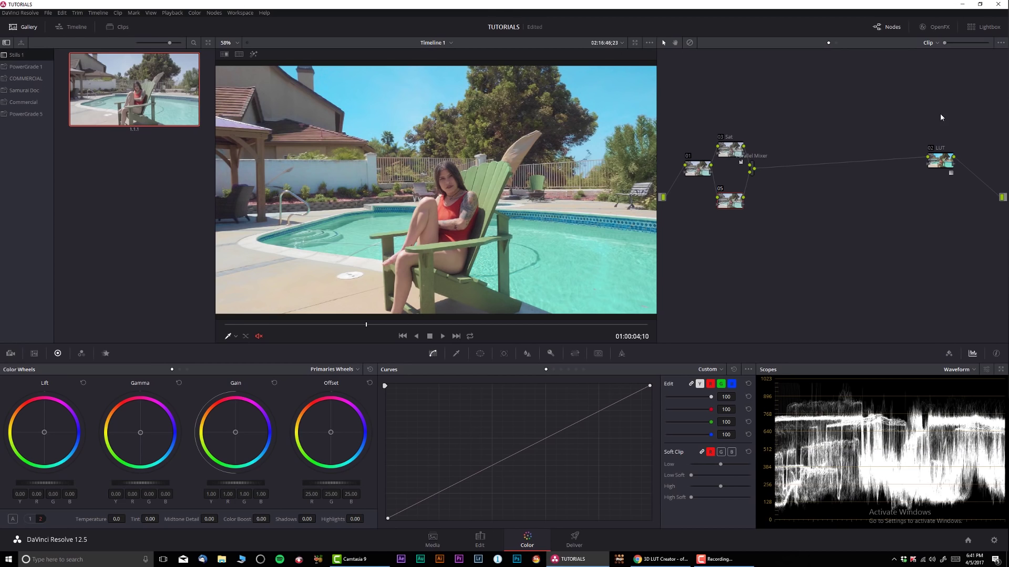
- Add node 06 after the LUT node and apply the False Color 2.3 FREE effect to it
left_click_drag(941, 168, 864, 164)
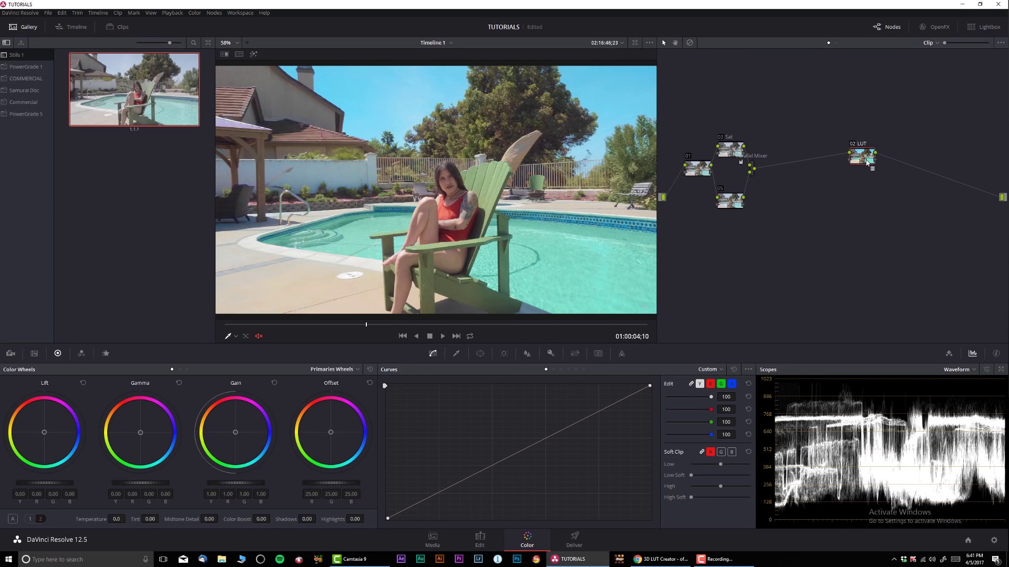
key("alt+s")
left_click(935, 27)
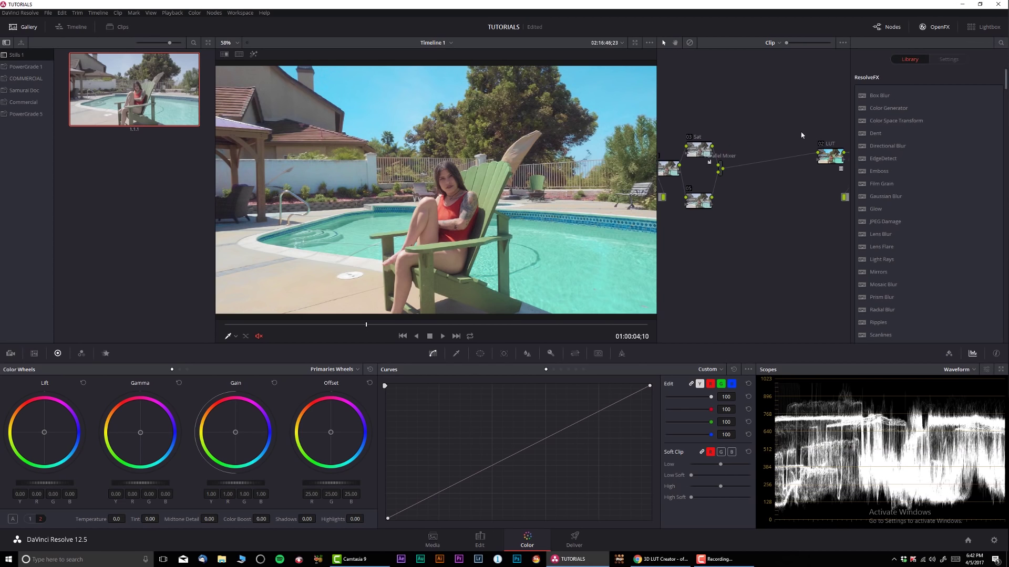
scroll(894, 222, "down", 6)
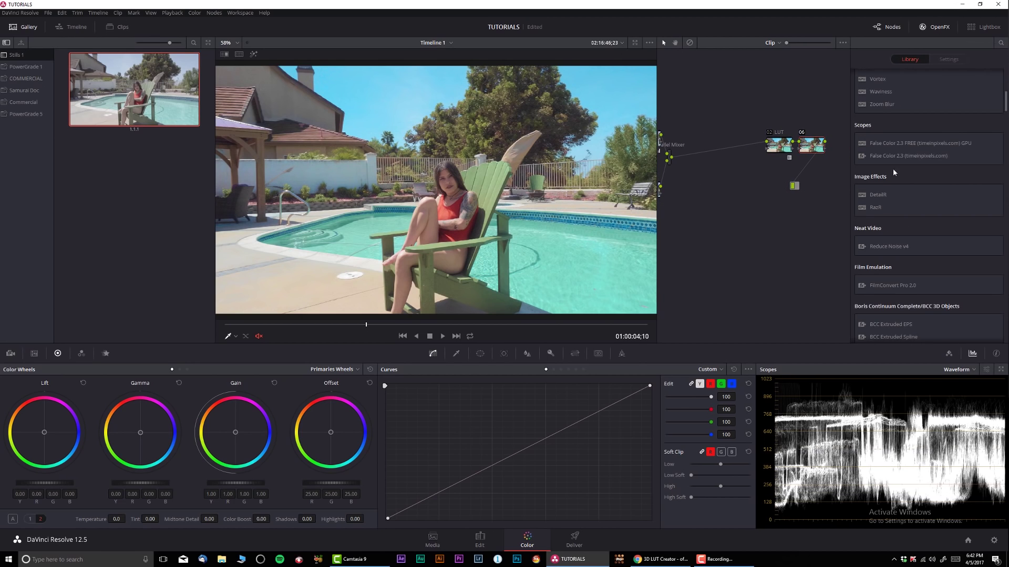
left_click_drag(879, 147, 801, 152)
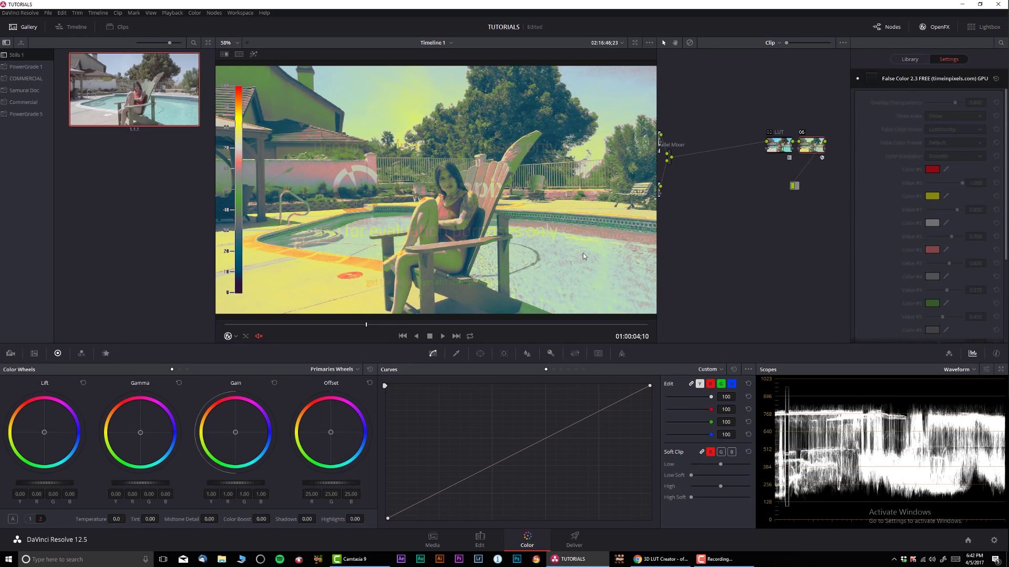
left_click(923, 27)
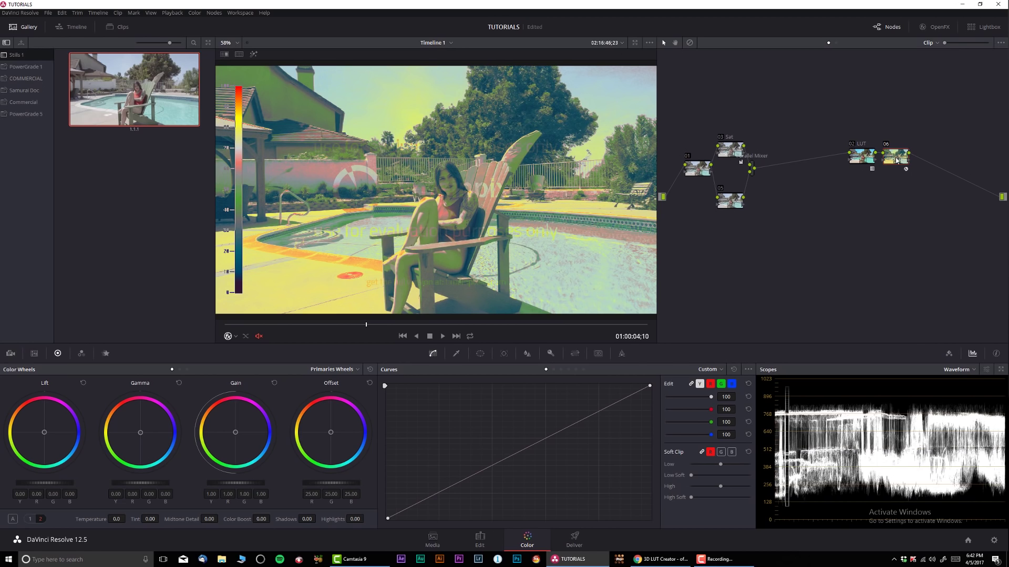
- Delete the false-colour node 06 and relabel node 05 as 'Exposure'
key("Delete")
right_click(730, 203)
left_click(765, 219)
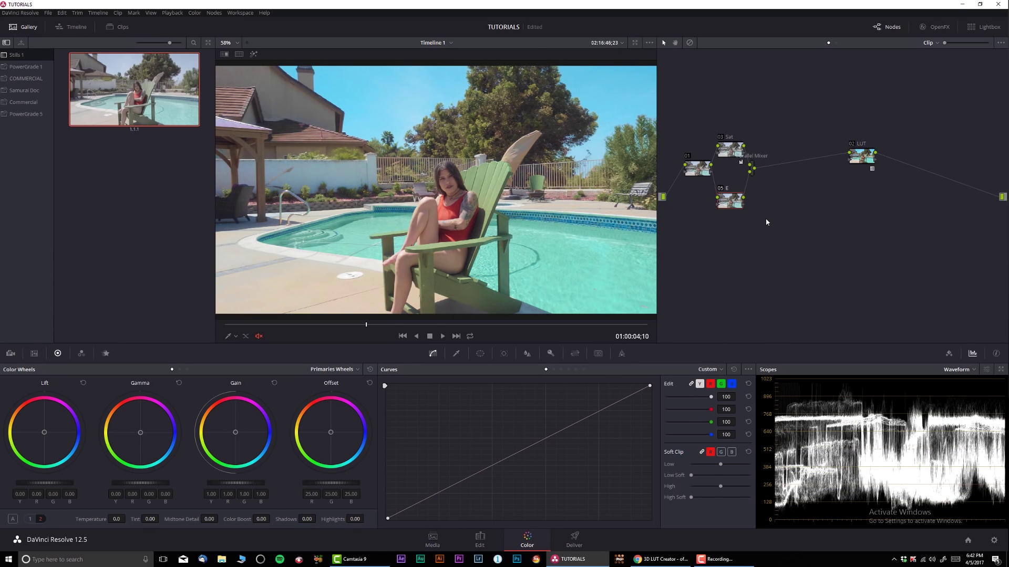
type("Exposure")
key("Return")
- On node 05, add a mid curve point, lift the black point, and raise Contrast to 1.052
left_click(556, 440)
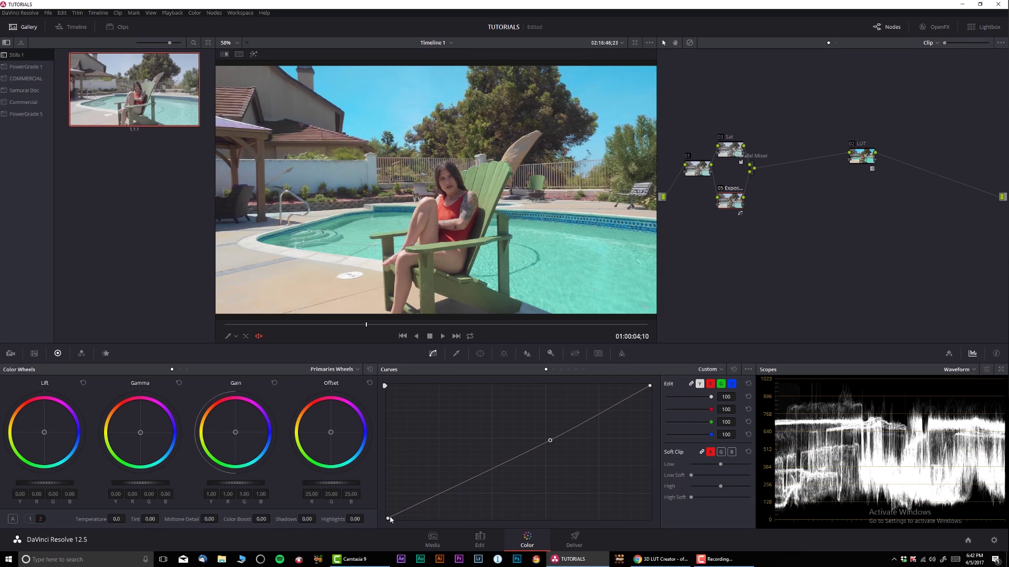
left_click_drag(388, 518, 387, 512)
left_click(30, 519)
left_click_drag(218, 518, 218, 518)
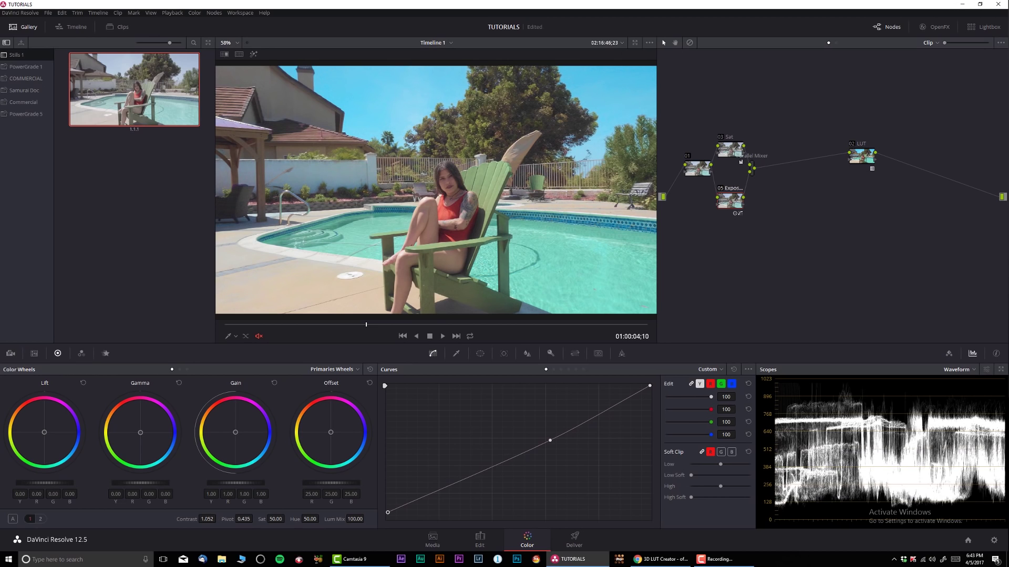
key("ctrl+d")
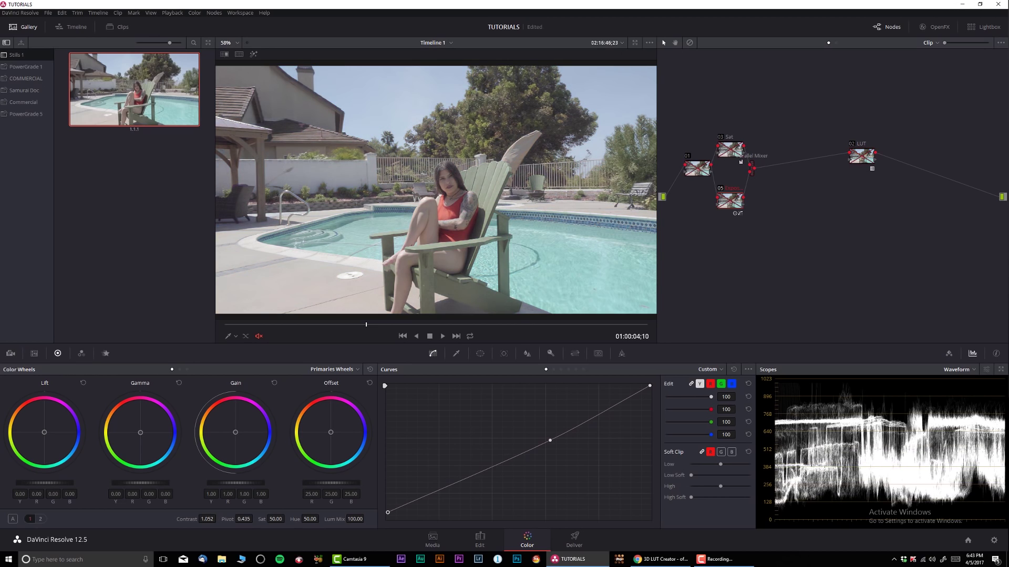
key("ctrl+d")
key("ctrl+d")
key("ctrl+d")
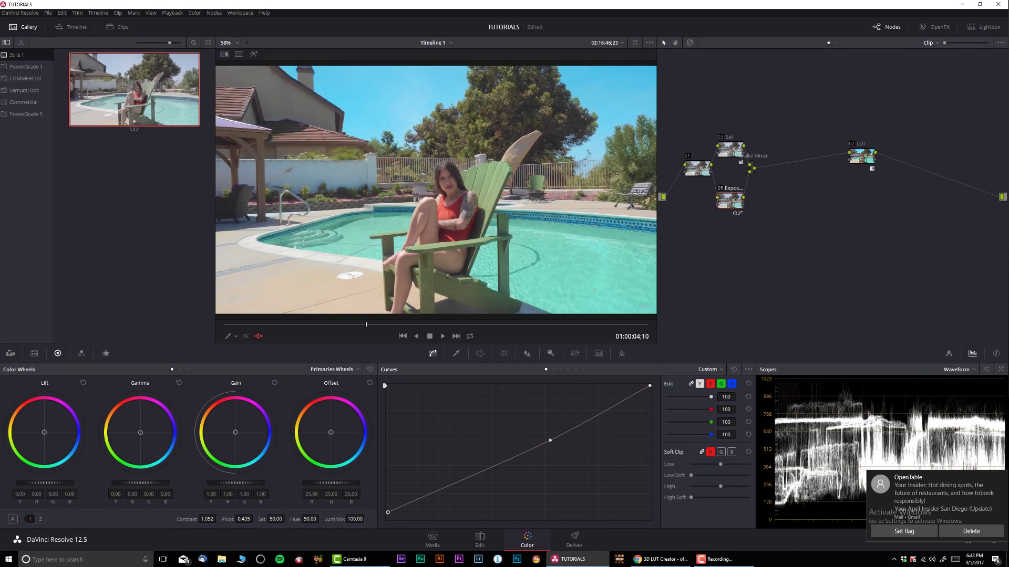
left_click(1001, 478)
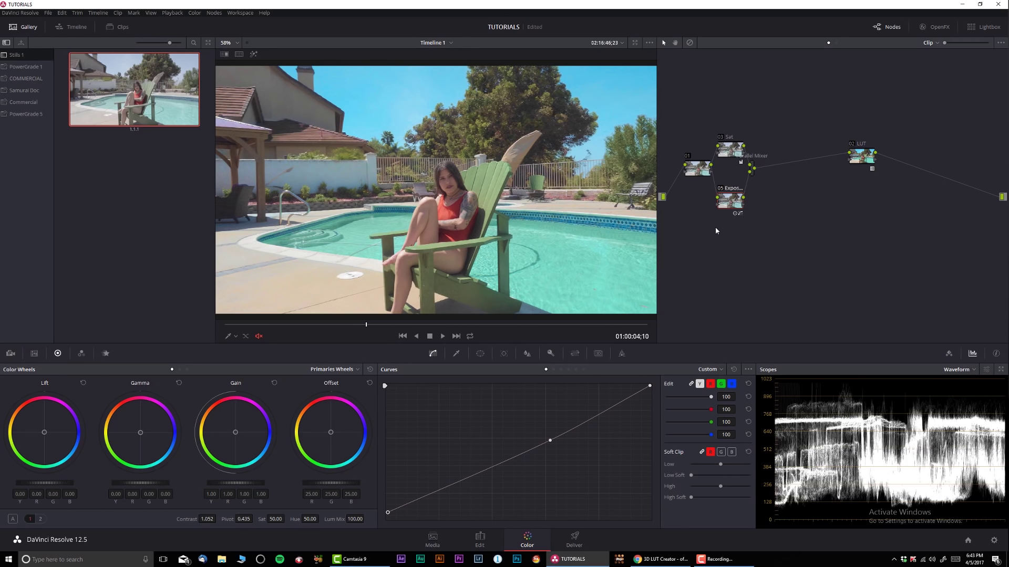
- Add a parallel node below Exposure and try a blue-channel curve tweak, then straighten it back
key("alt+p")
left_click(732, 384)
left_click_drag(652, 386, 653, 393)
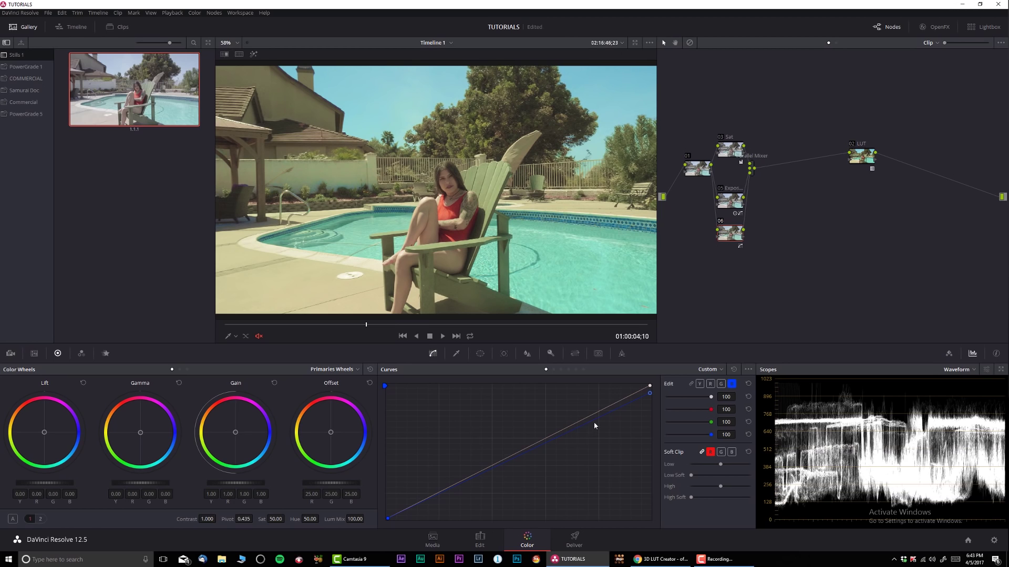
left_click_drag(577, 427, 548, 437)
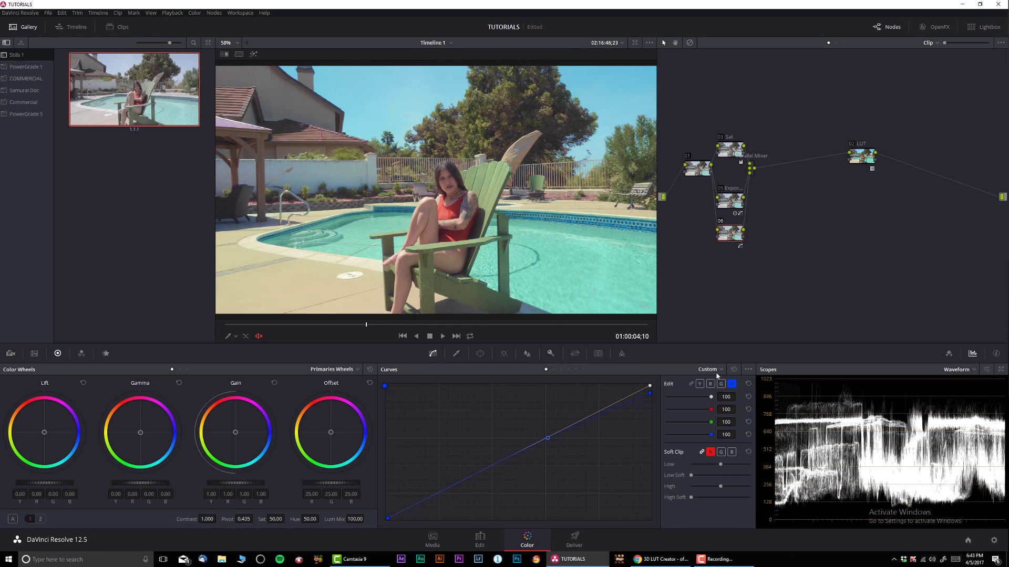
- Set node 06's Key Output Gain to 0.5 and compare against the bypassed grade
left_click(551, 353)
left_click(674, 450)
type("0.5")
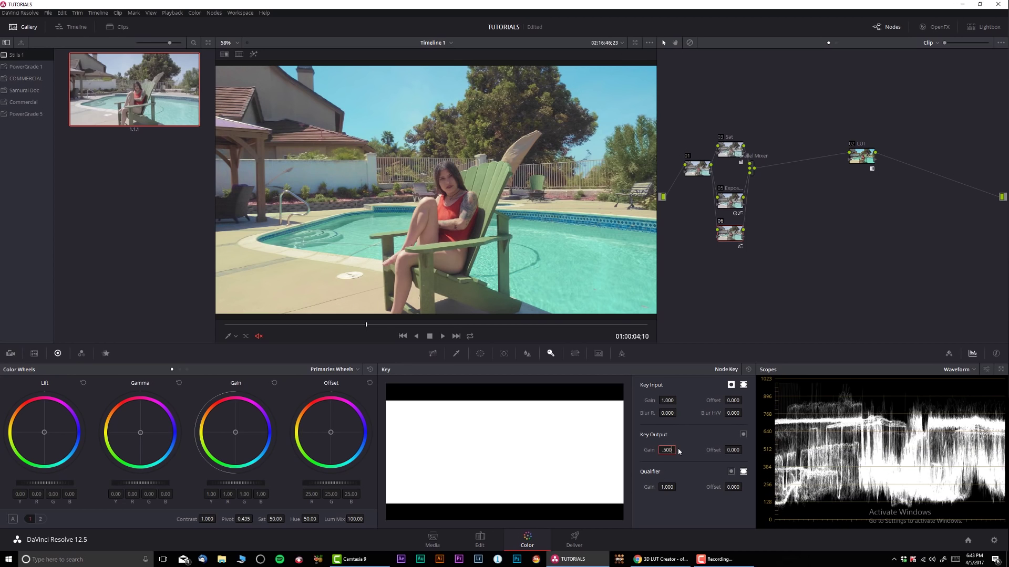
key("Return")
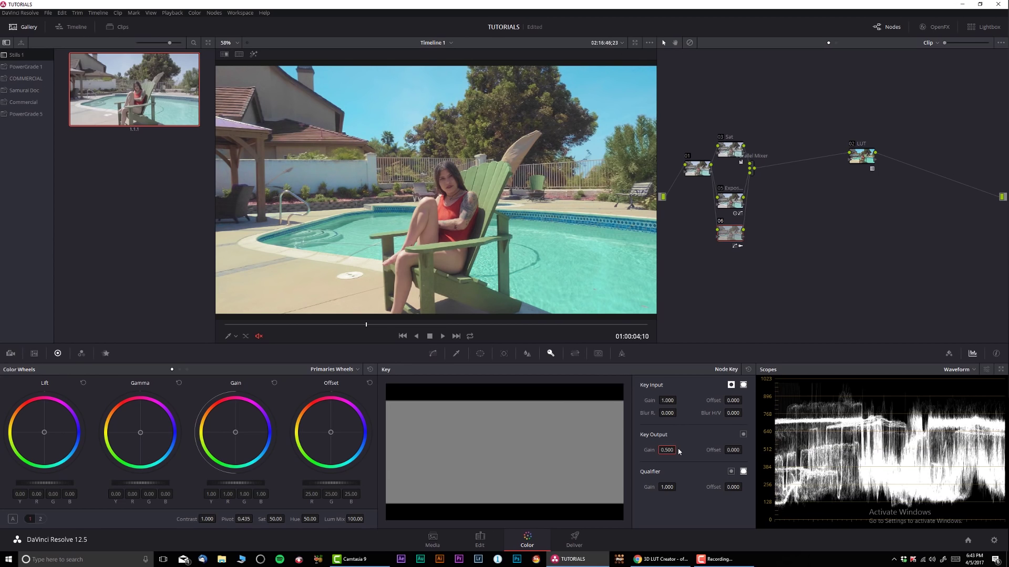
key("shift+d")
key("shift+d")
key("shift+d")
key("shift+d")
- Add a serial node 07 after node 06 and select it
key("alt+s")
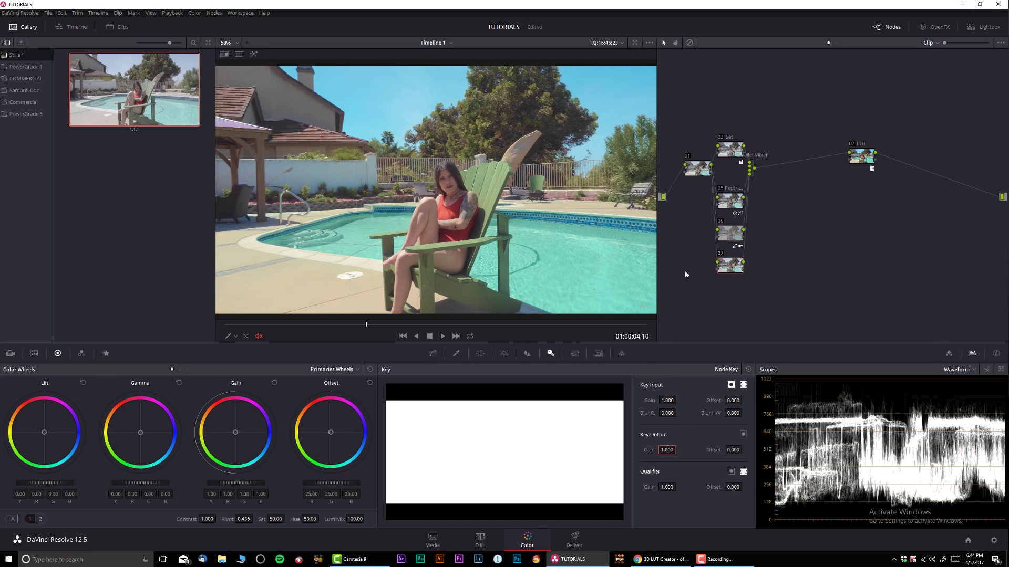
left_click(728, 232)
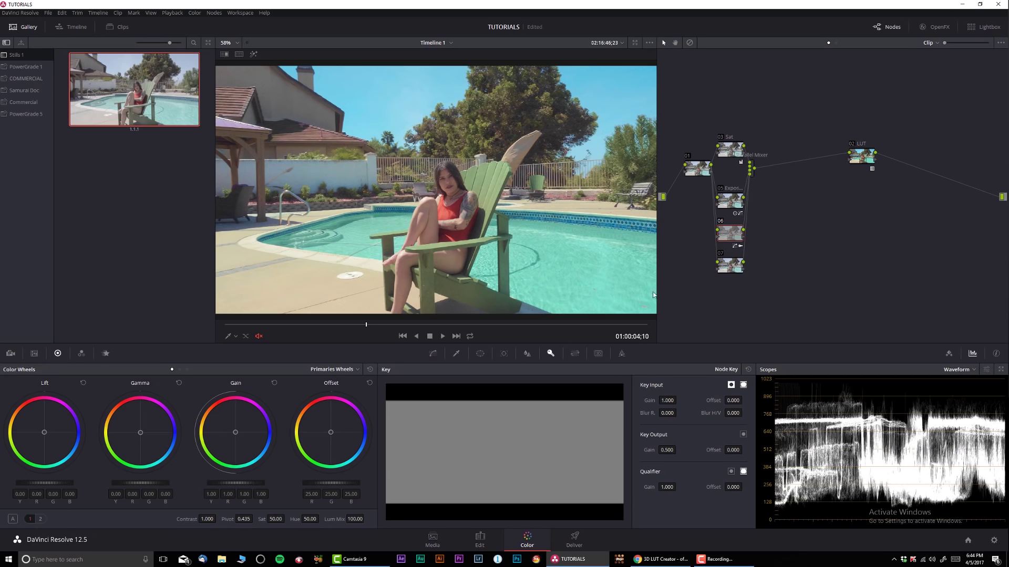
left_click(727, 267)
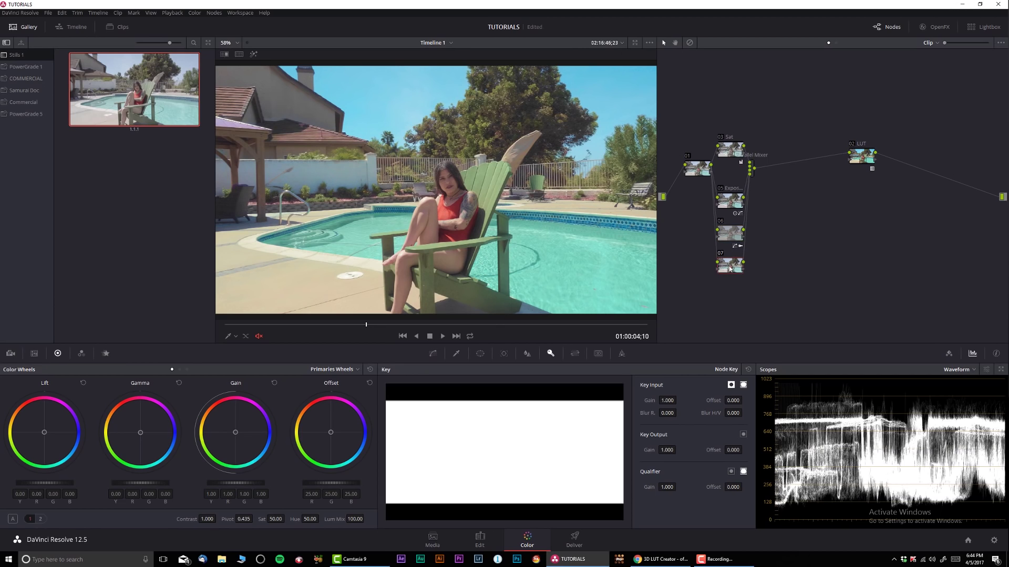
- Relabel node 07 as 'Sky'
right_click(730, 268)
left_click(745, 287)
type("Sky")
- Add a gradient window to node 07, positioned over the sky in the upper frame
left_click(434, 357)
left_click(479, 355)
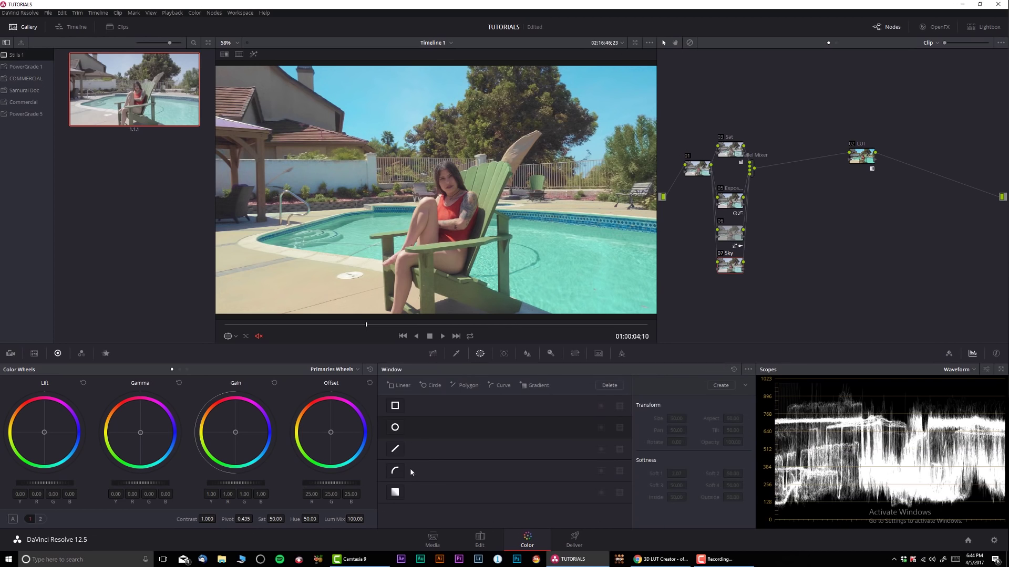
left_click(395, 492)
left_click_drag(440, 176, 471, 86)
left_click(253, 54)
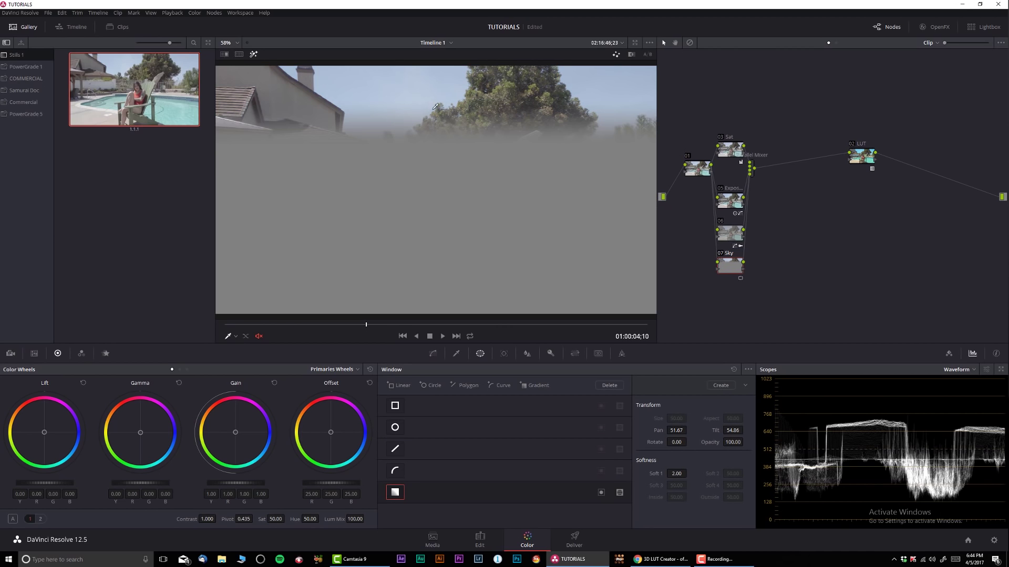
left_click(229, 336)
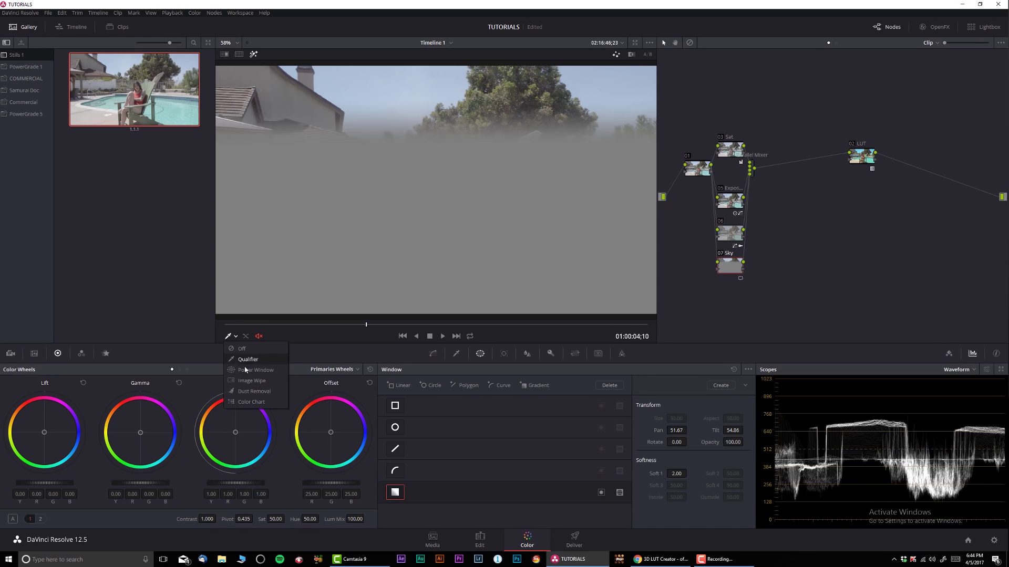
left_click(247, 371)
left_click_drag(467, 99, 466, 106)
- Use a Hue Vs Sat curve to raise and broaden saturation around the sky blues
left_click(431, 356)
left_click(717, 370)
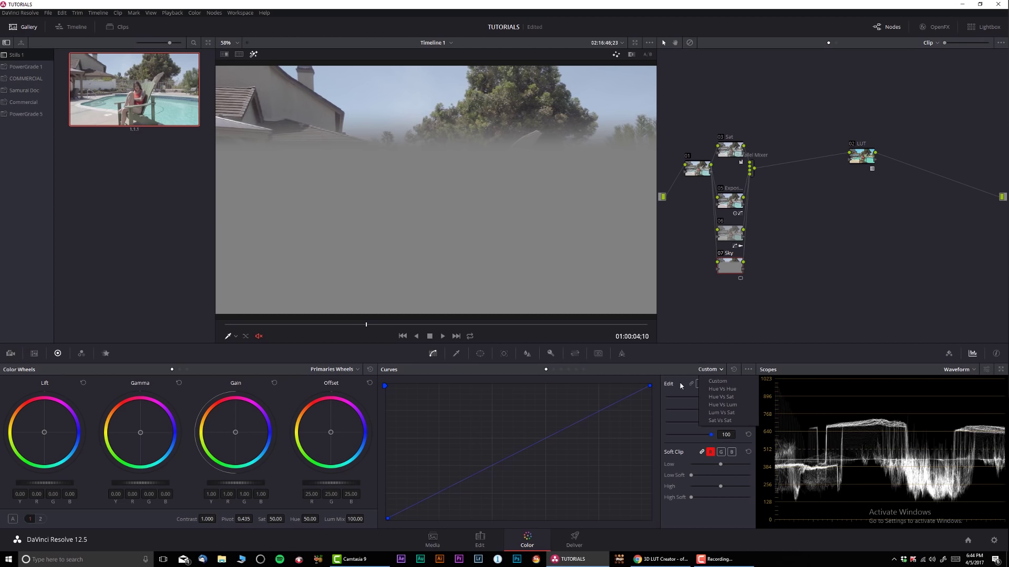
left_click(723, 397)
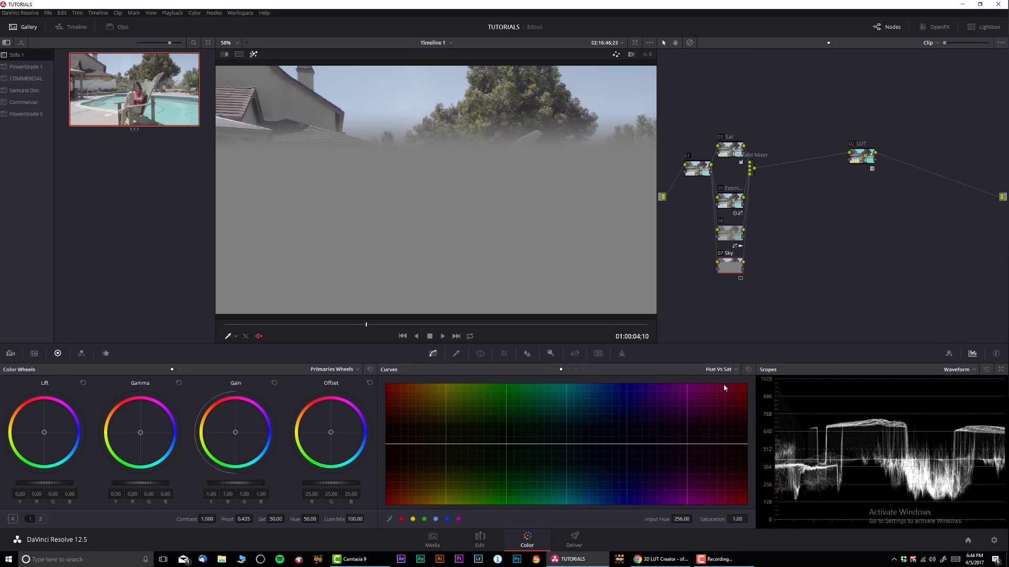
left_click(253, 54)
left_click(438, 204)
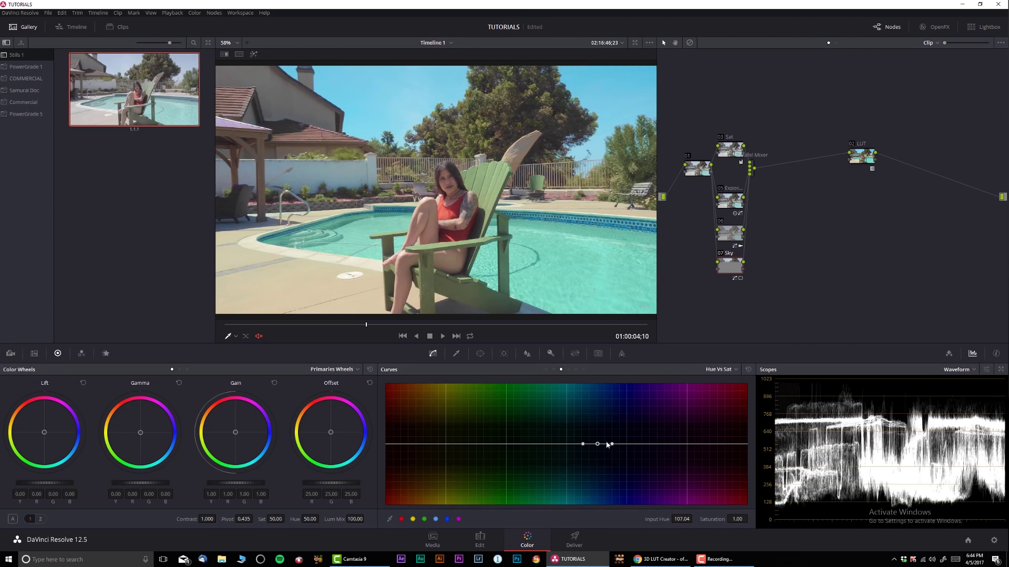
left_click_drag(597, 444, 649, 444)
left_click_drag(583, 444, 543, 447)
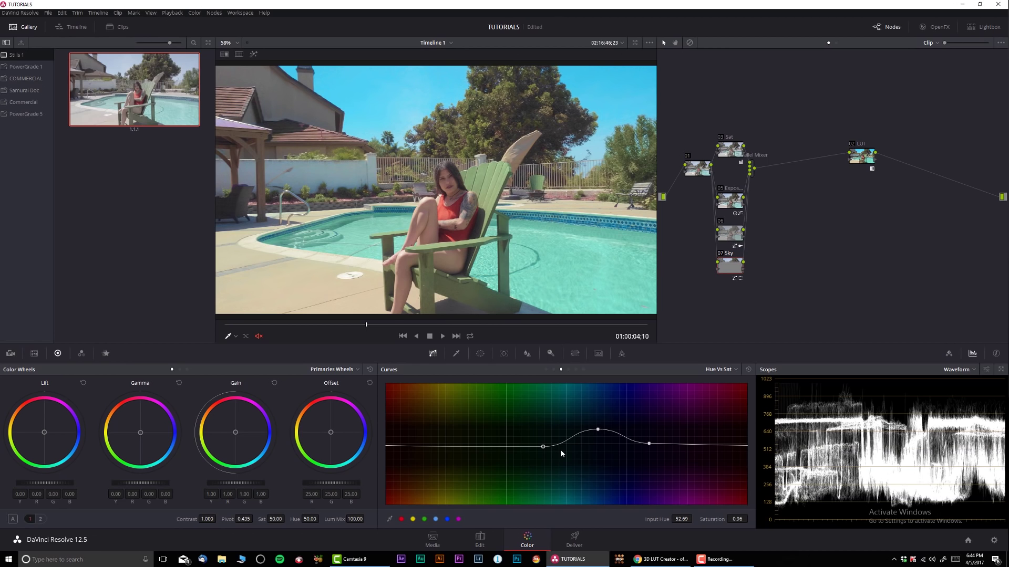
- Compare the sky with the grade bypassed and scrub back to an earlier frame
scroll(457, 191, "up", 5)
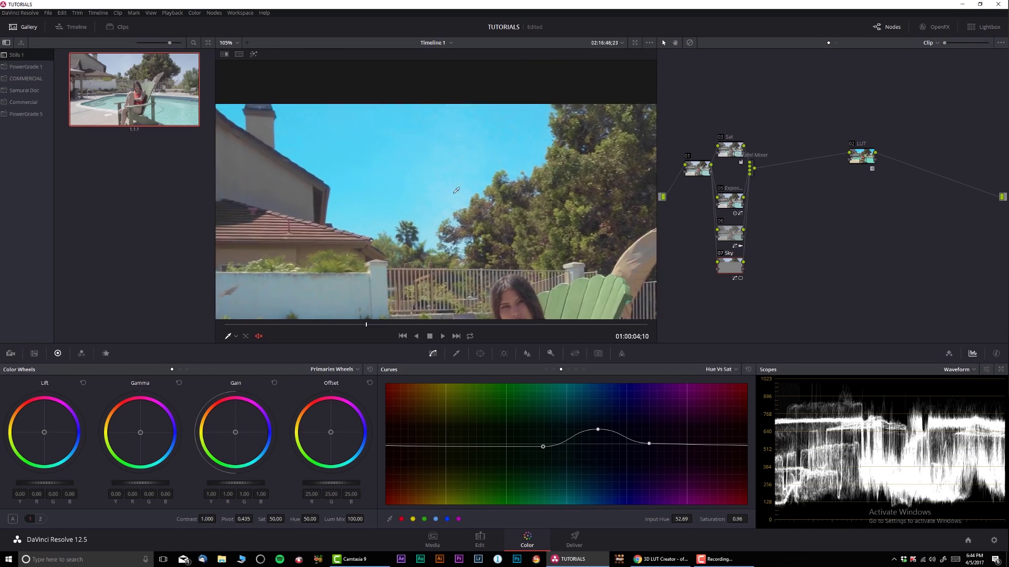
scroll(457, 190, "up", 5)
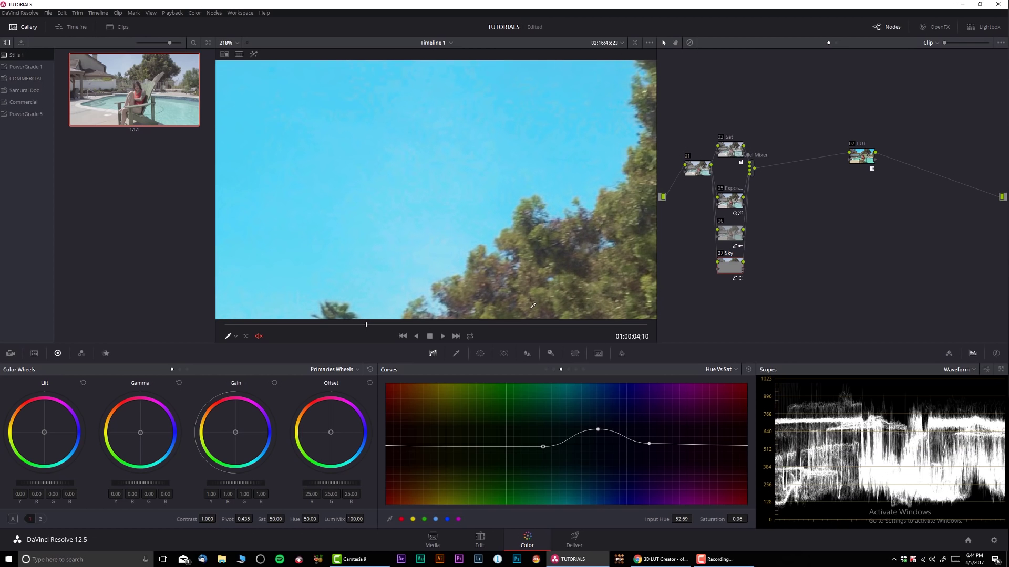
key("shift+d")
key("shift+d")
scroll(446, 153, "up", 4)
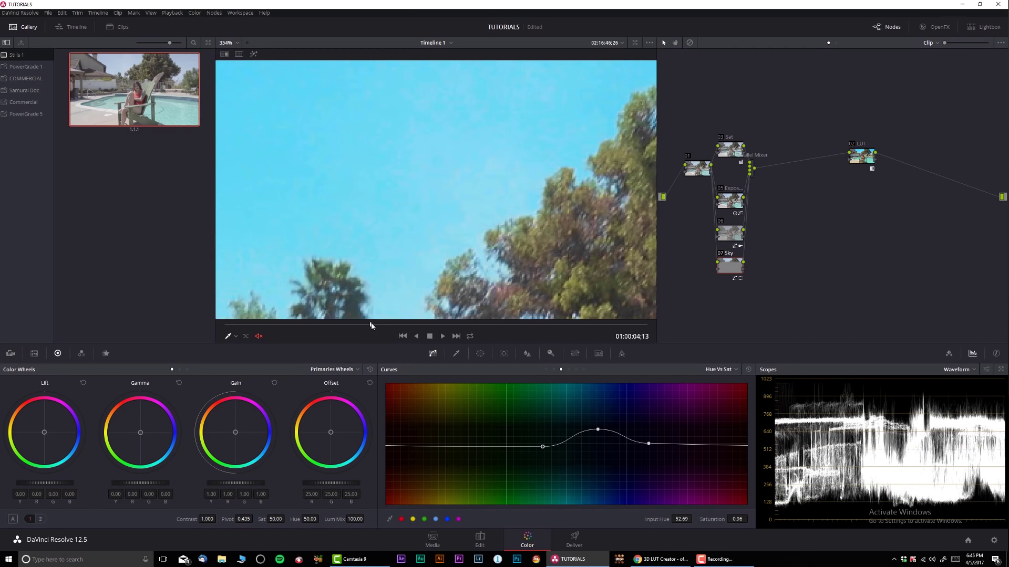
left_click_drag(372, 325, 359, 324)
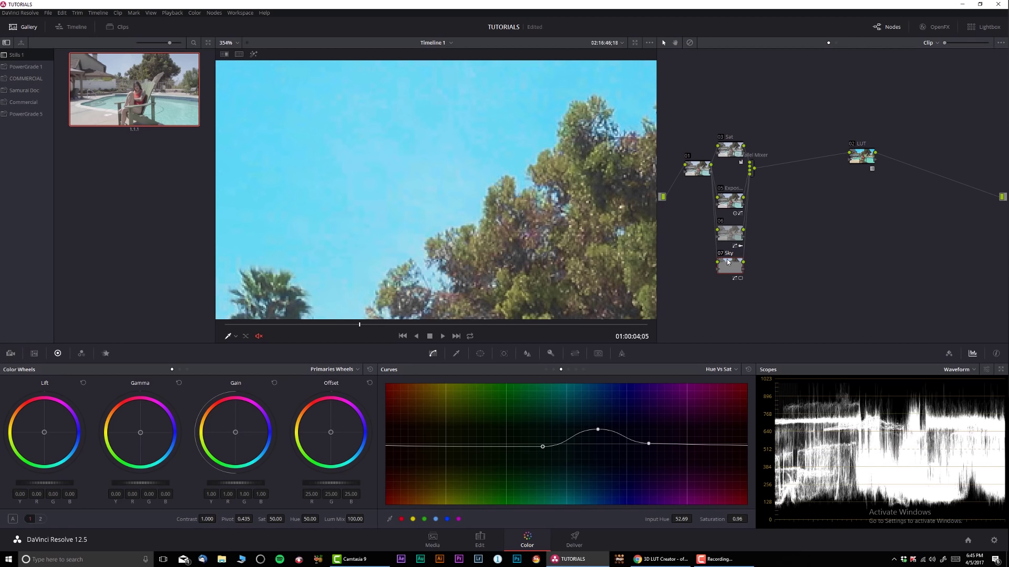
key("shift+z")
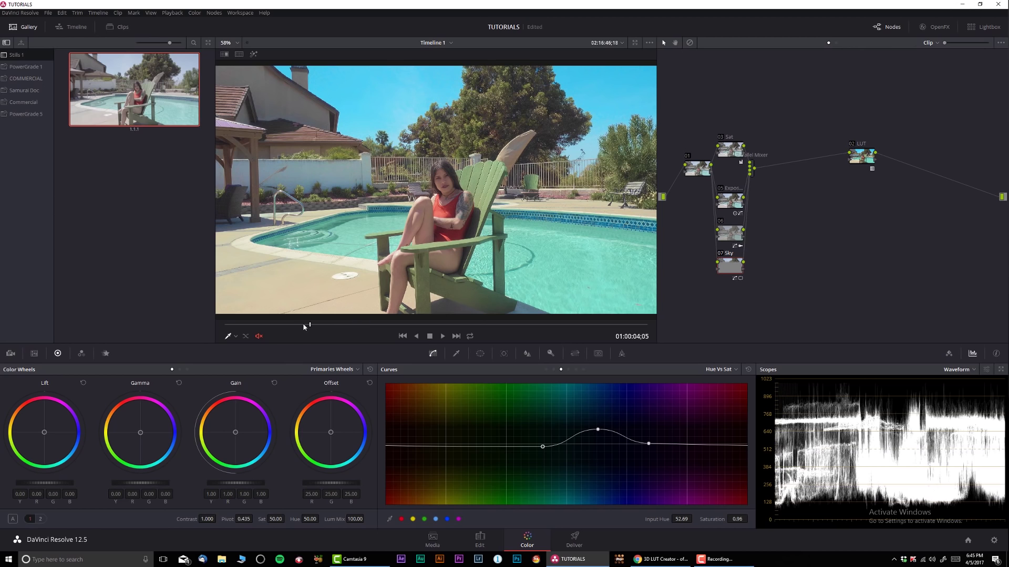
left_click_drag(440, 323, 506, 324)
key("Left")
key("Left")
key("Left")
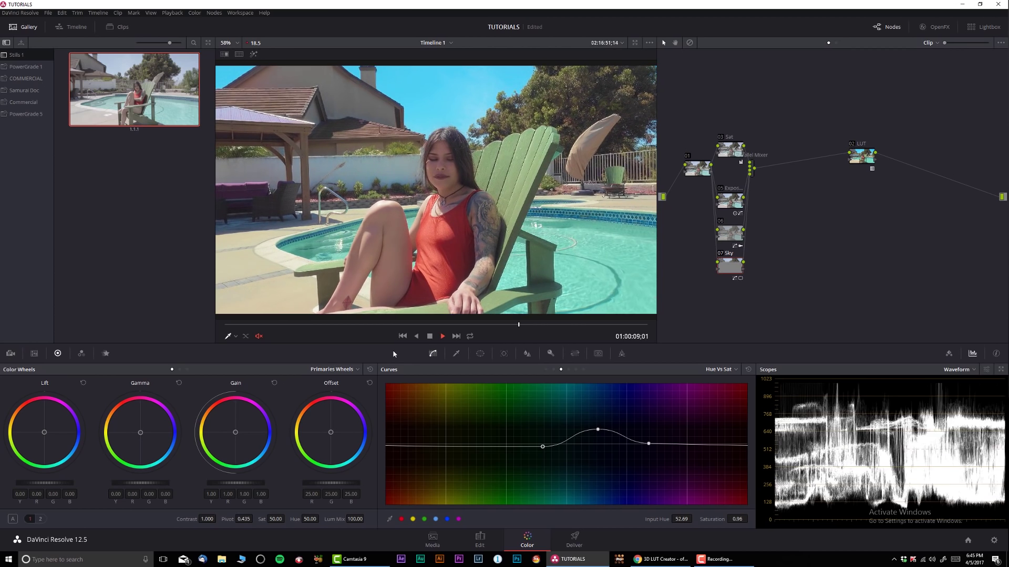
key("space")
scroll(577, 245, "up", 1)
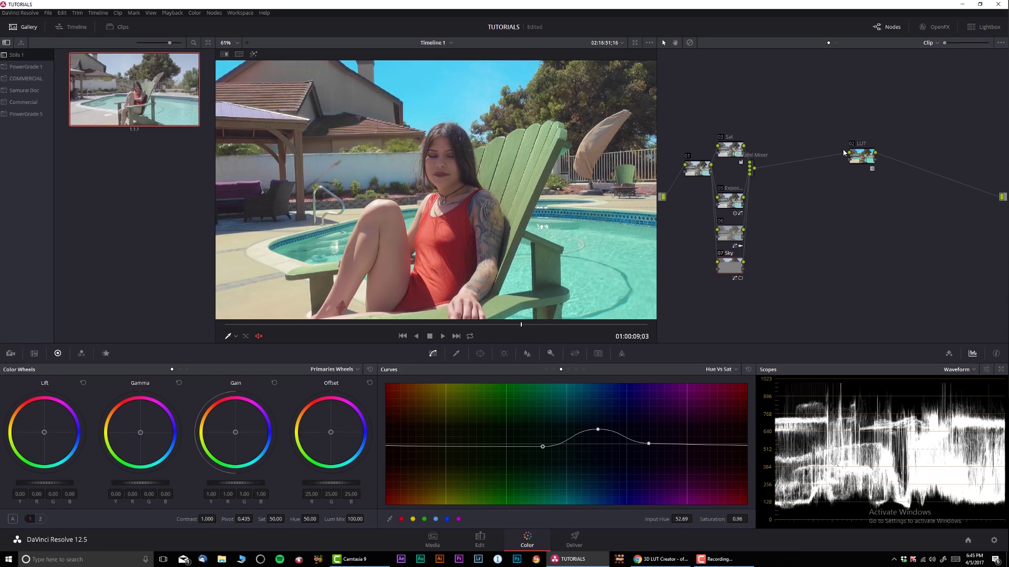
key("alt+d")
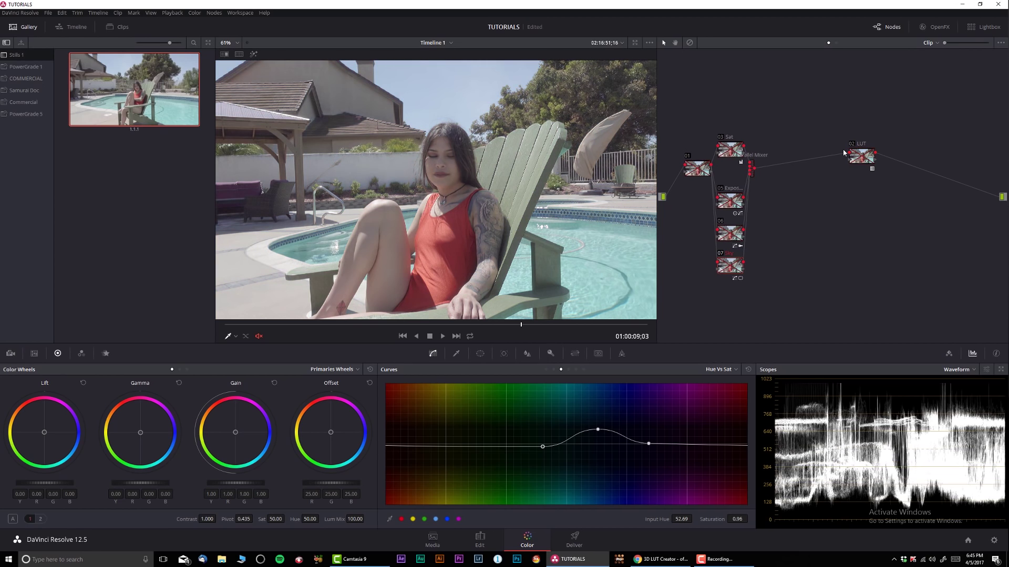
key("alt+d")
key("alt+d")
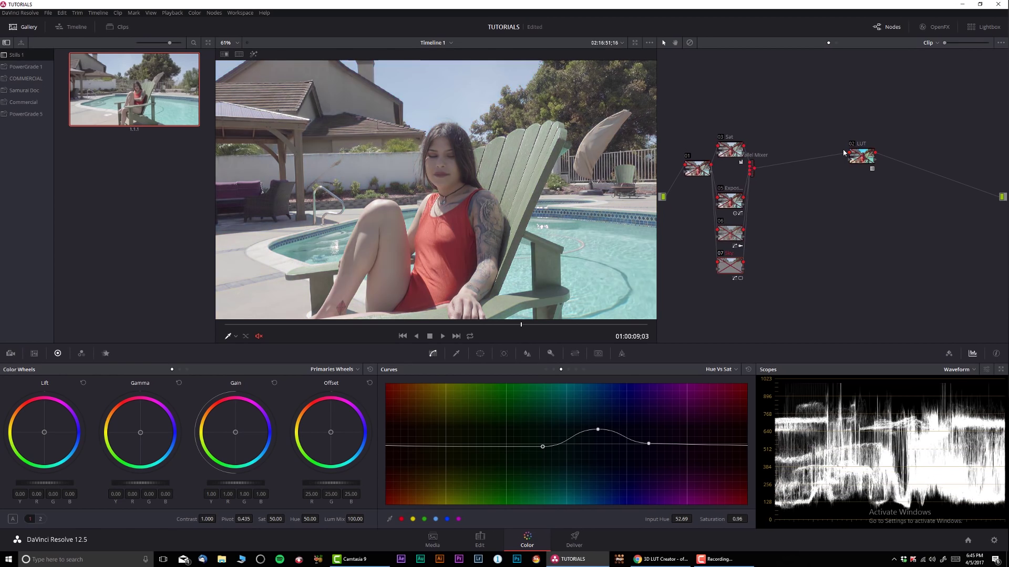
key("alt+d")
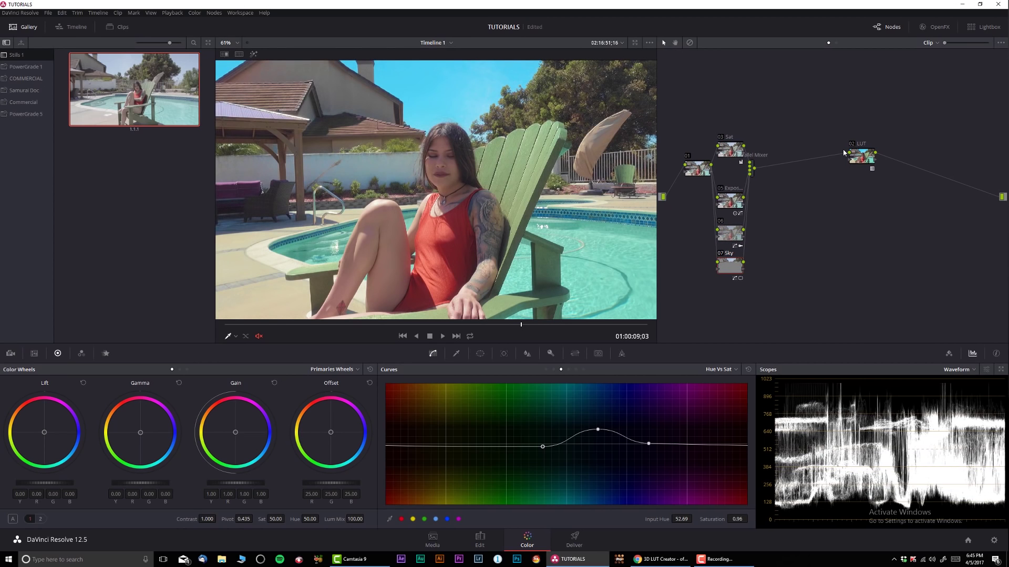